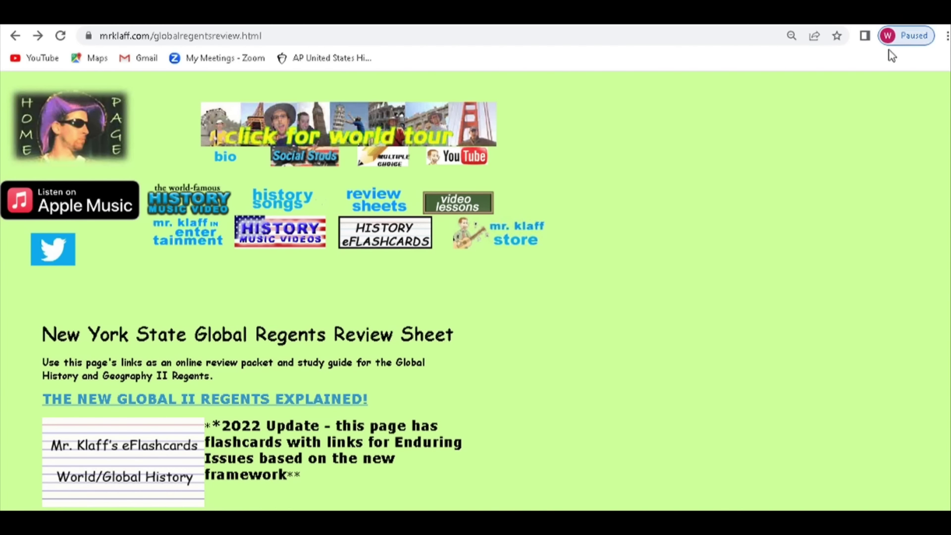
- Scroll through the Global Regents Review Sheet on mrklaff.com to find the Enduring Issues link
{"action": "scroll", "coordinate": [782, 285], "scroll_direction": "down", "scroll_amount": 3}
{"action": "scroll", "coordinate": [781, 285], "scroll_direction": "down", "scroll_amount": 2}
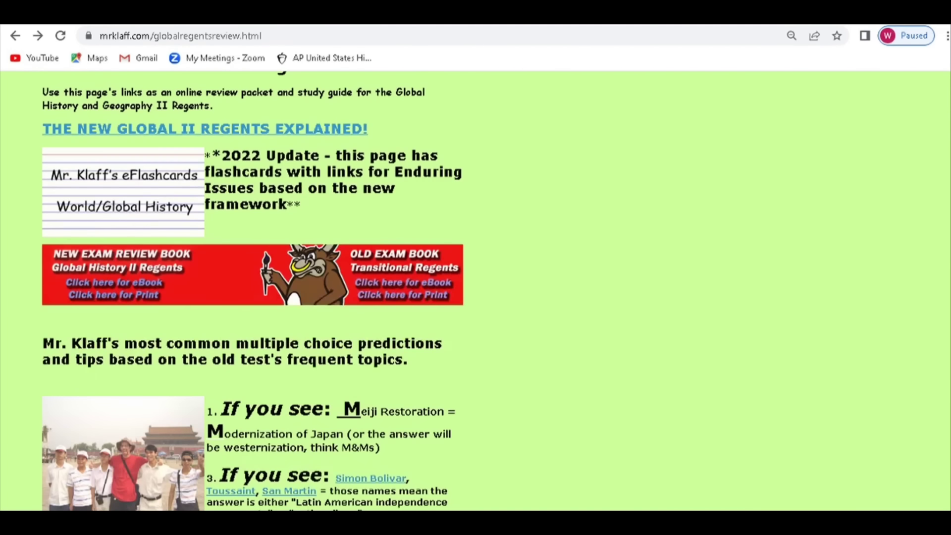
{"action": "scroll", "coordinate": [938, 321], "scroll_direction": "down", "scroll_amount": 10}
{"action": "scroll", "coordinate": [936, 324], "scroll_direction": "down", "scroll_amount": 9}
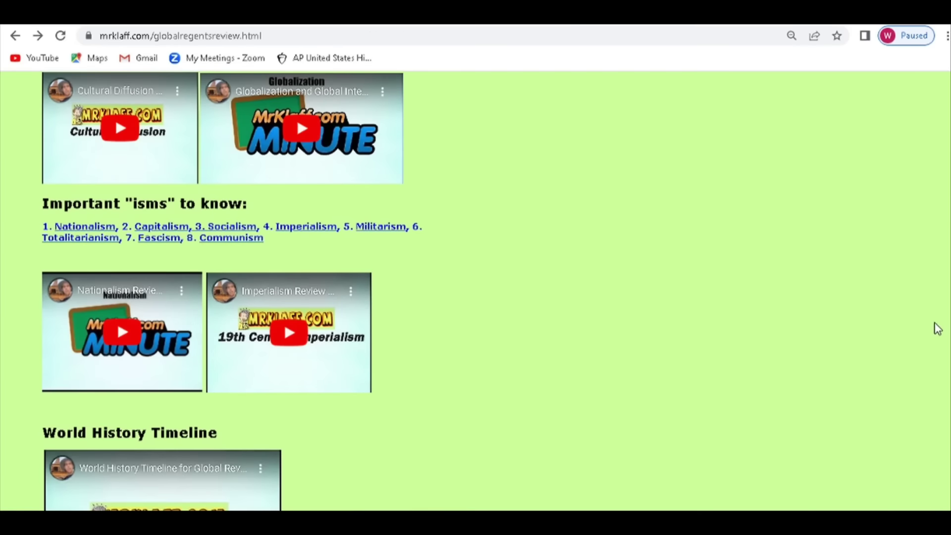
{"action": "scroll", "coordinate": [934, 327], "scroll_direction": "up", "scroll_amount": 1}
{"action": "scroll", "coordinate": [946, 276], "scroll_direction": "down", "scroll_amount": 10}
{"action": "scroll", "coordinate": [946, 276], "scroll_direction": "up", "scroll_amount": 20}
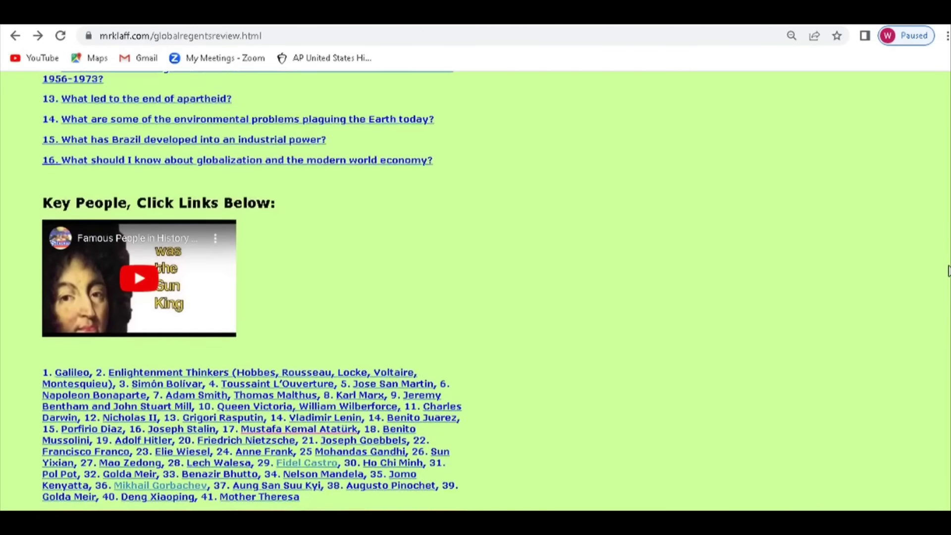
{"action": "scroll", "coordinate": [946, 276], "scroll_direction": "up", "scroll_amount": 20}
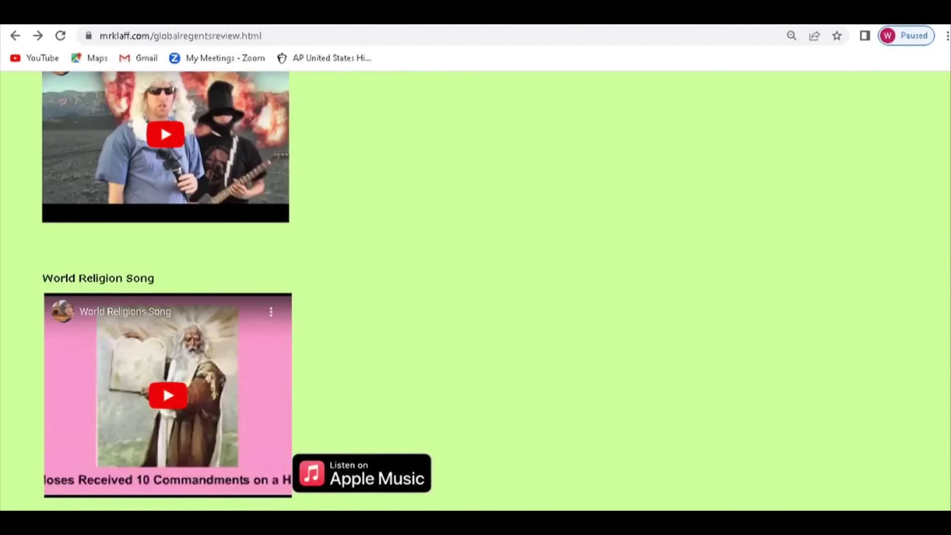
{"action": "scroll", "coordinate": [946, 276], "scroll_direction": "up", "scroll_amount": 10}
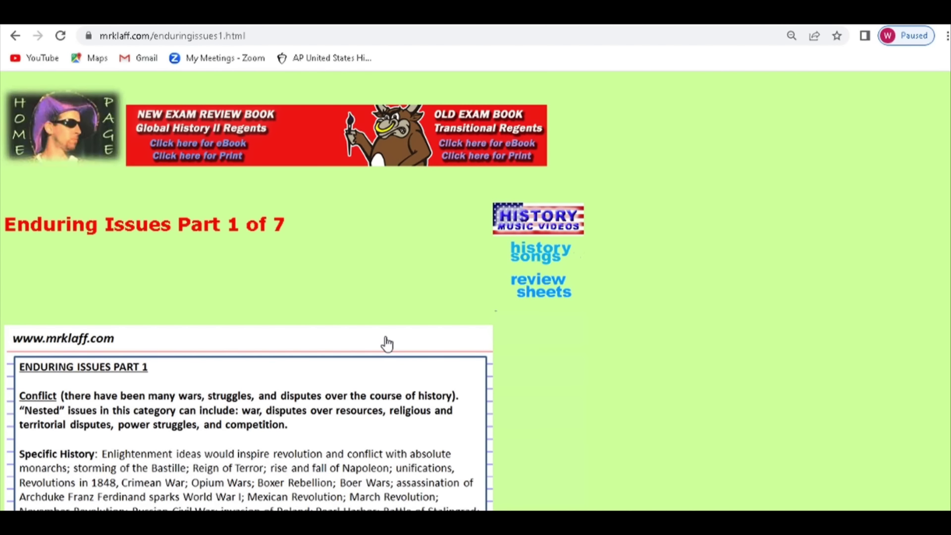
- Open Enduring Issues Part 2 (Power and Security) from Part 1, then switch to the exam PDF tab
{"action": "scroll", "coordinate": [387, 343], "scroll_direction": "down", "scroll_amount": 3}
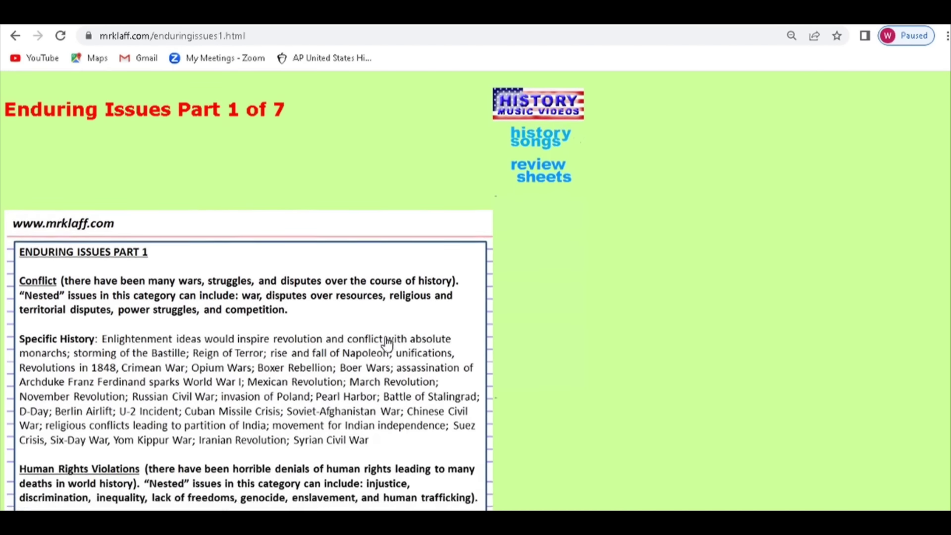
{"action": "scroll", "coordinate": [387, 343], "scroll_direction": "down", "scroll_amount": 2}
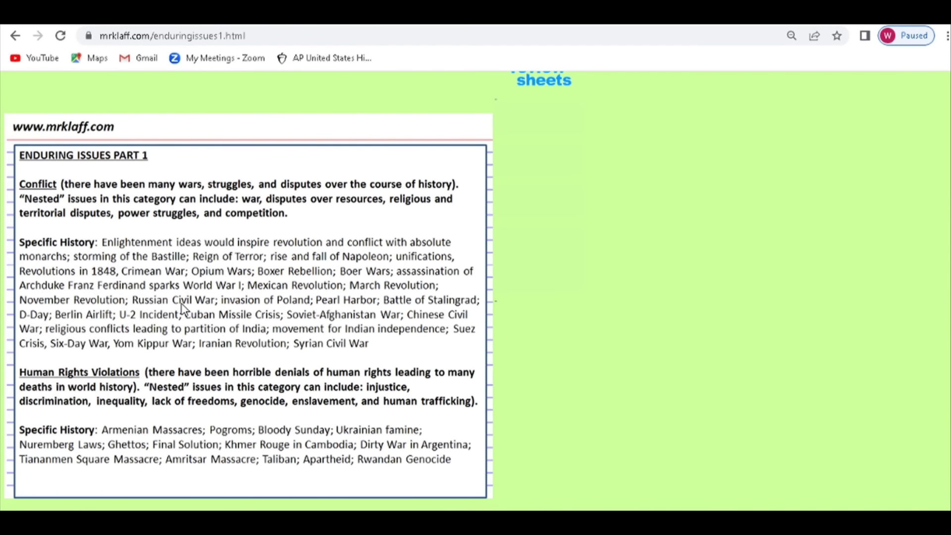
{"action": "scroll", "coordinate": [181, 307], "scroll_direction": "down", "scroll_amount": 1}
{"action": "scroll", "coordinate": [213, 337], "scroll_direction": "down", "scroll_amount": 2}
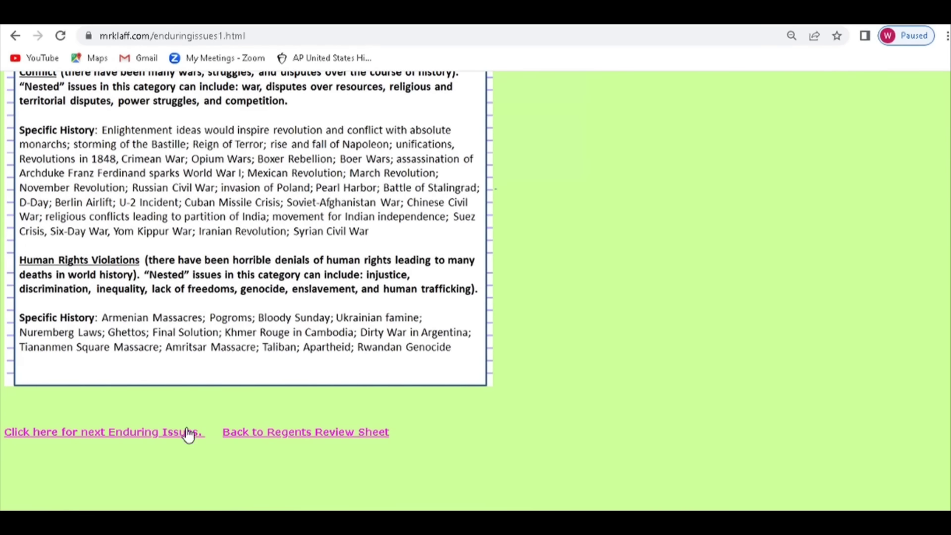
{"action": "left_click", "coordinate": [168, 432]}
{"action": "scroll", "coordinate": [336, 388], "scroll_direction": "down", "scroll_amount": 3}
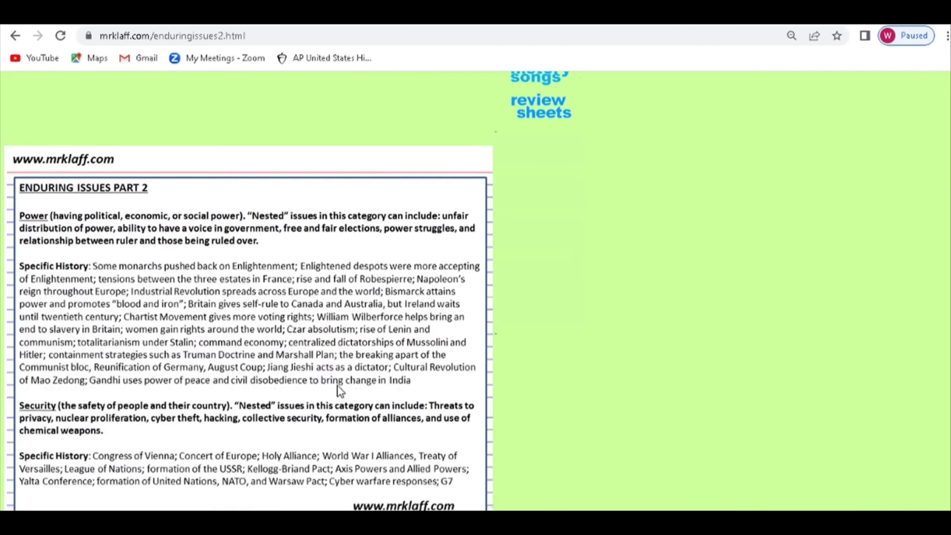
{"action": "scroll", "coordinate": [340, 391], "scroll_direction": "down", "scroll_amount": 2}
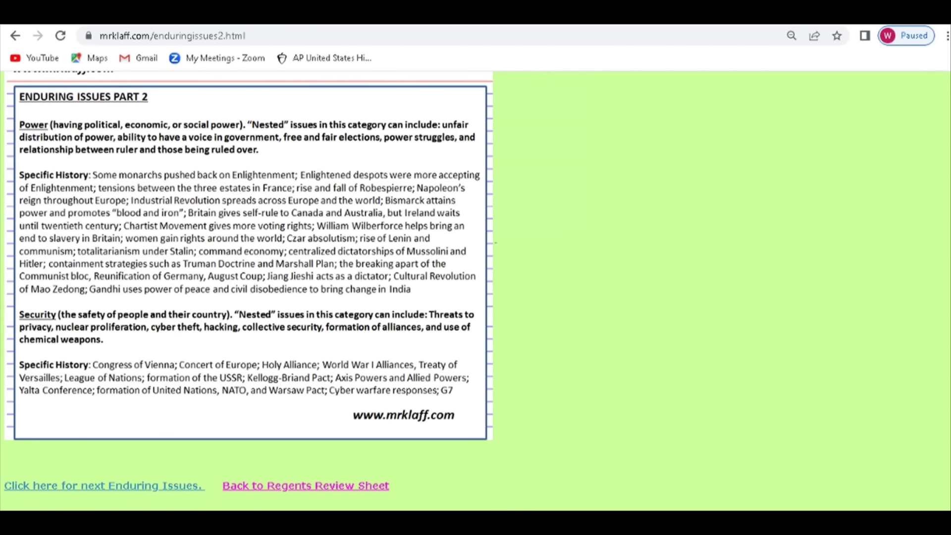
{"action": "key", "text": "ctrl+Tab"}
- Scroll from the Question 35 Task box on page 26 down to Document 1 on page 27
{"action": "scroll", "coordinate": [552, 197], "scroll_direction": "down", "scroll_amount": 2}
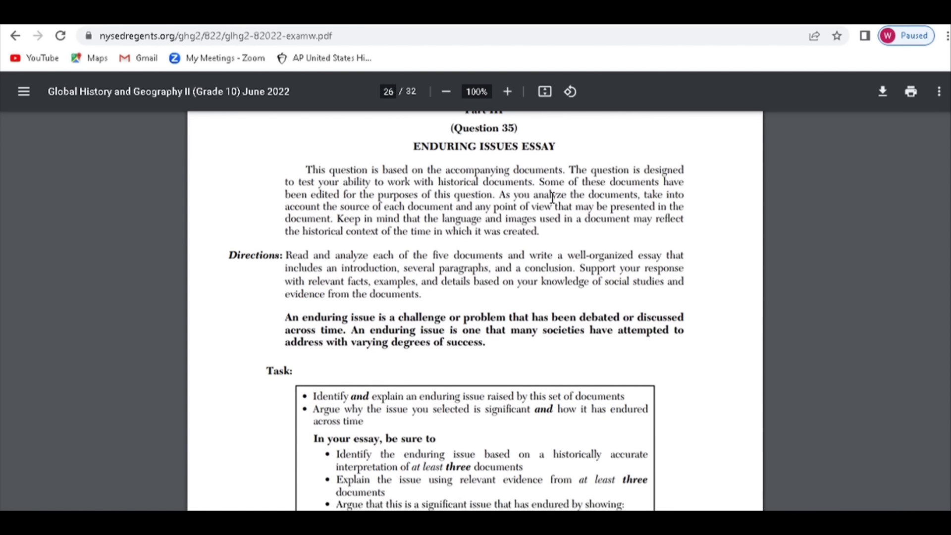
{"action": "scroll", "coordinate": [552, 197], "scroll_direction": "down", "scroll_amount": 2}
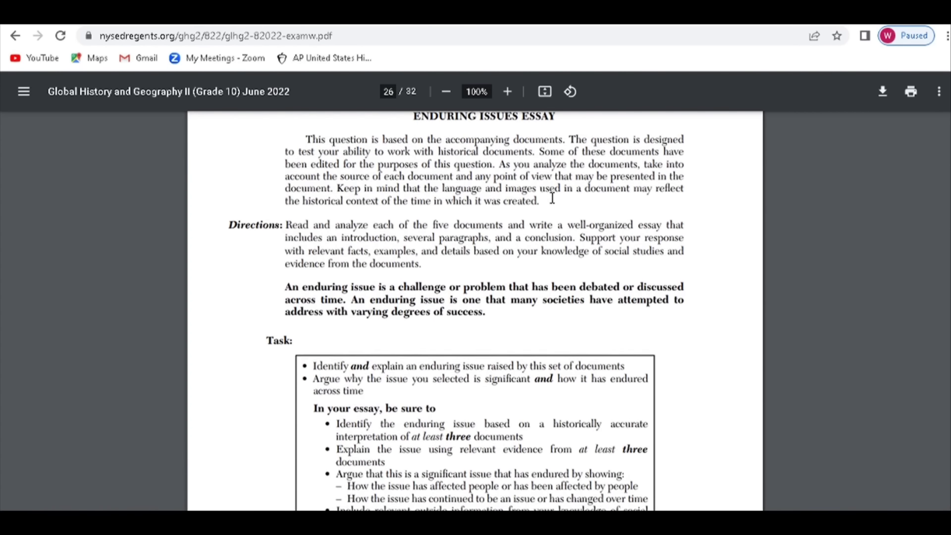
{"action": "scroll", "coordinate": [552, 197], "scroll_direction": "down", "scroll_amount": 1}
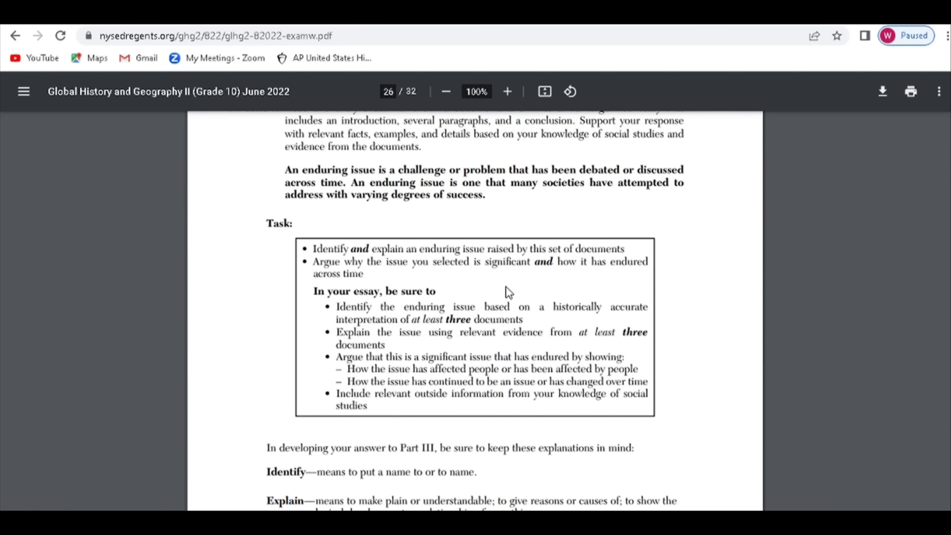
{"action": "scroll", "coordinate": [509, 293], "scroll_direction": "down", "scroll_amount": 10}
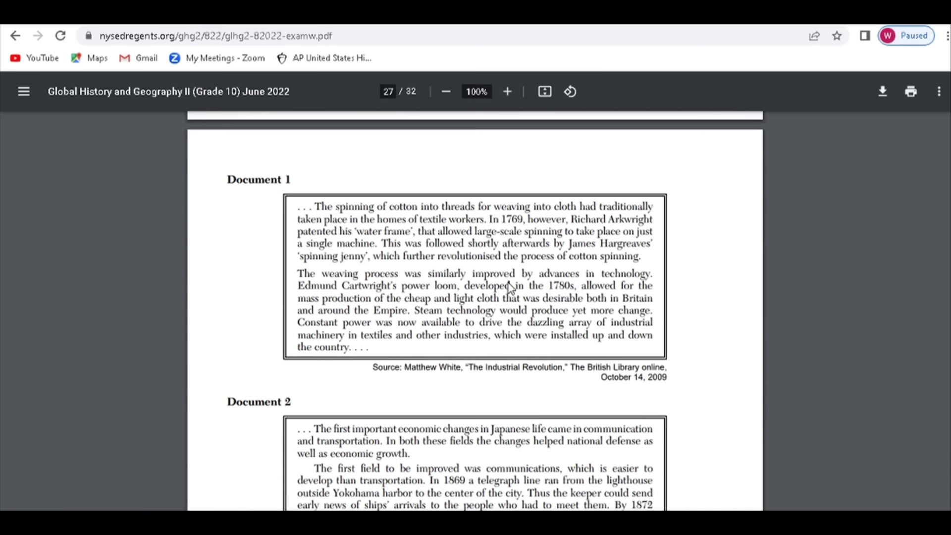
- Highlight Document 1's spinning and weaving machines passage, then scroll to show all of Document 2
{"action": "scroll", "coordinate": [510, 288], "scroll_direction": "down", "scroll_amount": 1}
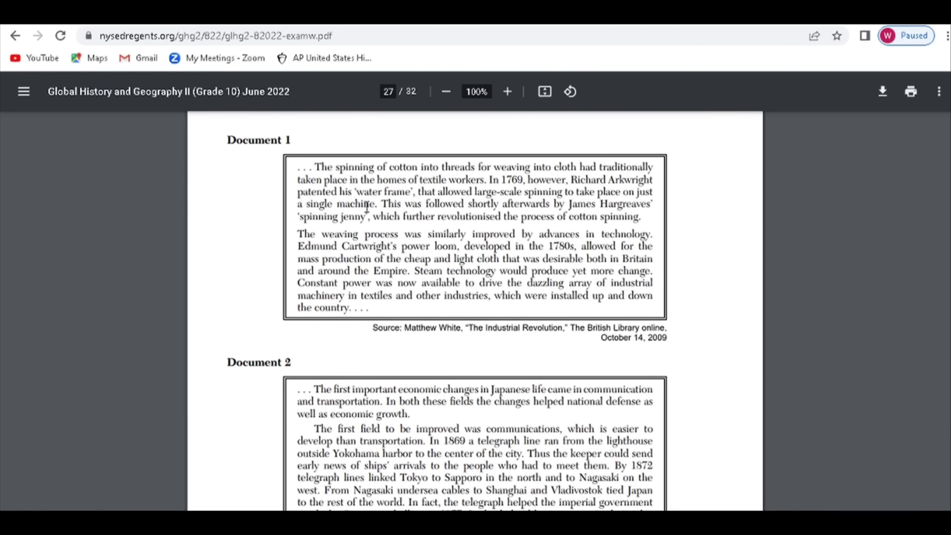
{"action": "left_click_drag", "start_coordinate": [307, 208], "coordinate": [412, 258]}
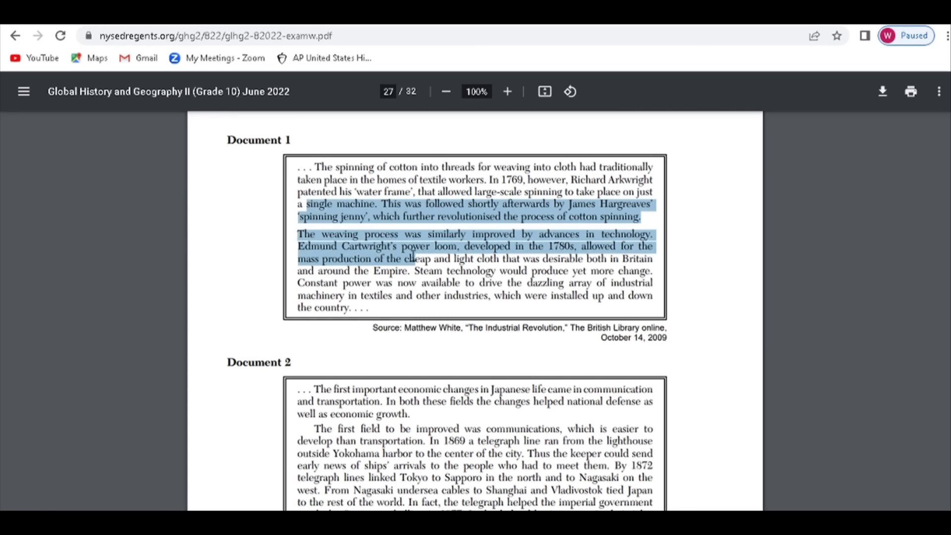
{"action": "left_click", "coordinate": [601, 244]}
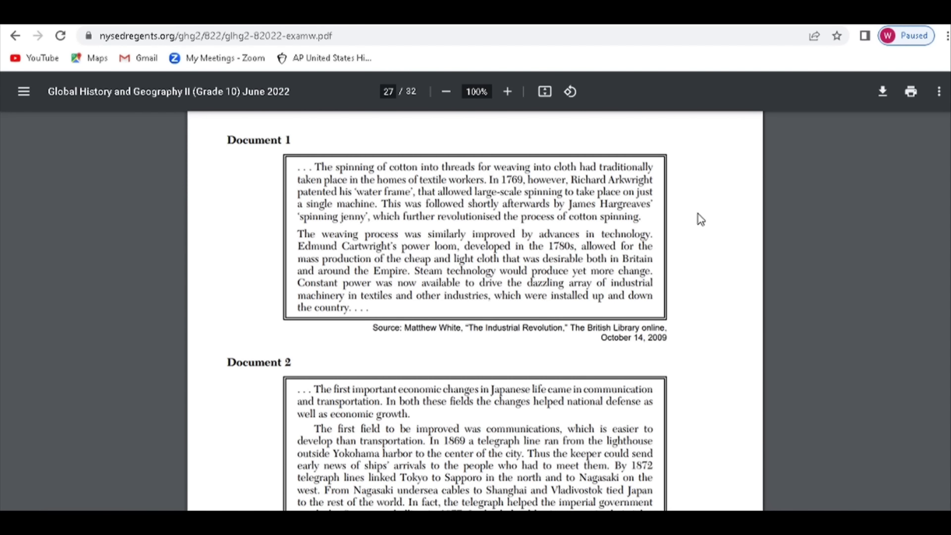
{"action": "scroll", "coordinate": [698, 214], "scroll_direction": "down", "scroll_amount": 1}
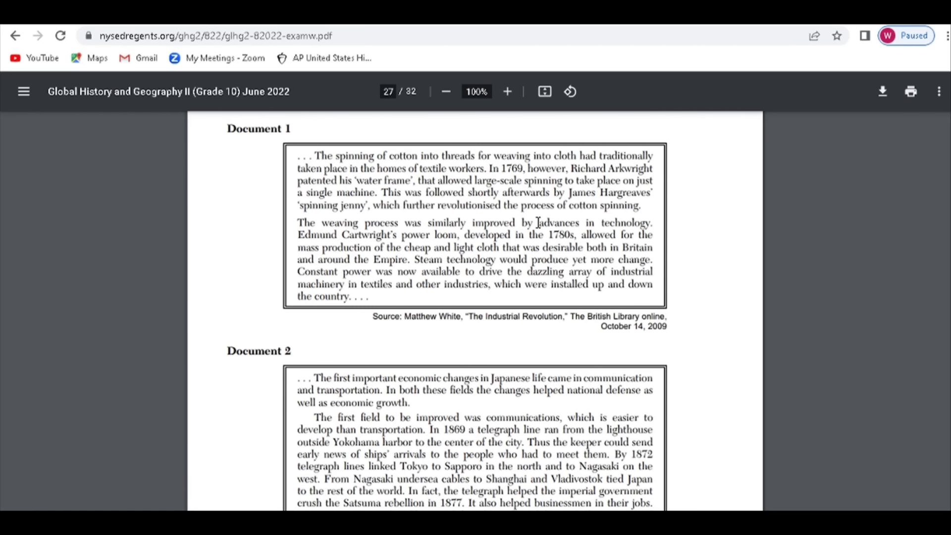
{"action": "scroll", "coordinate": [538, 223], "scroll_direction": "down", "scroll_amount": 4}
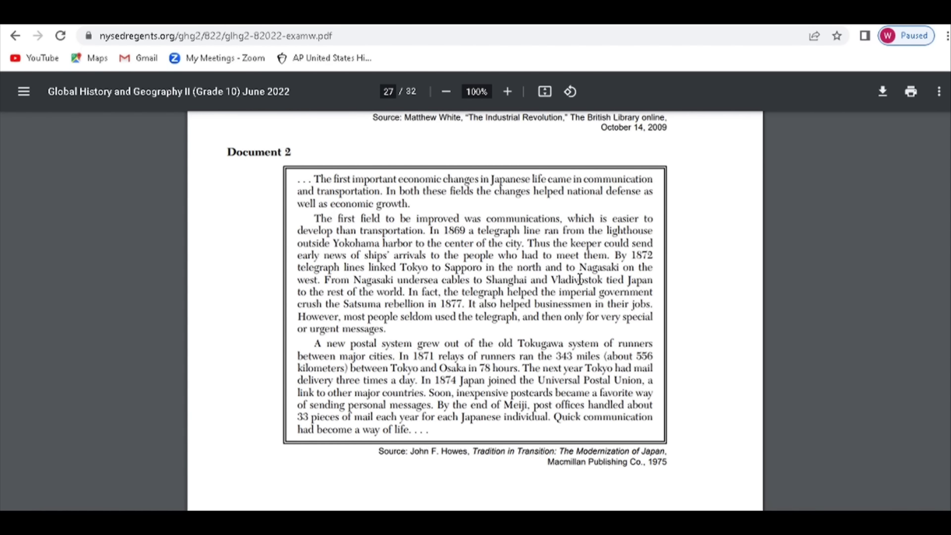
- Scroll down through the exam PDF's later documents
{"action": "scroll", "coordinate": [580, 279], "scroll_direction": "down", "scroll_amount": 8}
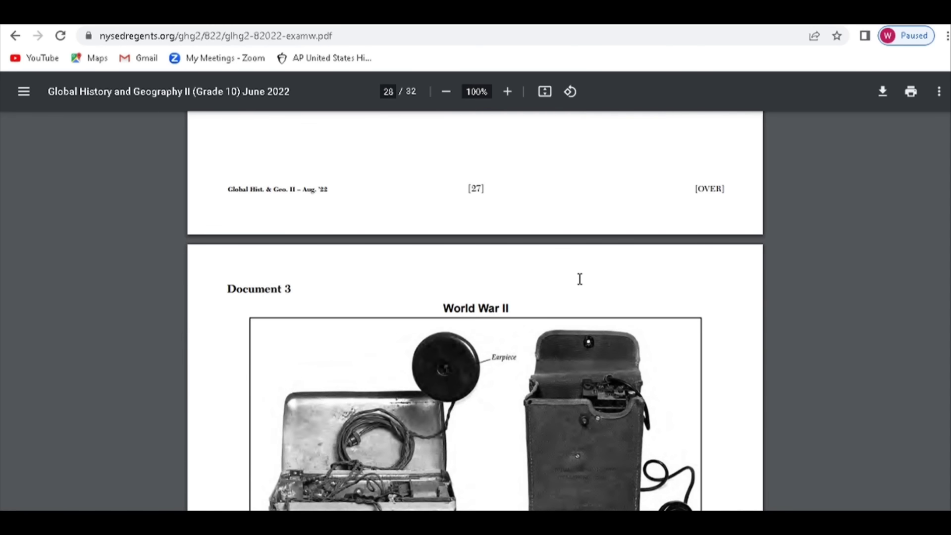
{"action": "scroll", "coordinate": [580, 279], "scroll_direction": "down", "scroll_amount": 4}
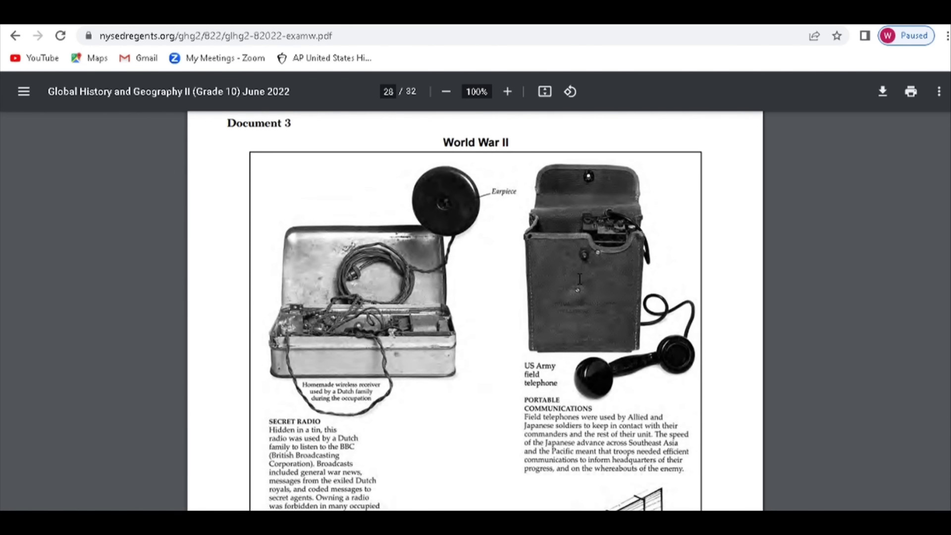
{"action": "scroll", "coordinate": [580, 279], "scroll_direction": "down", "scroll_amount": 6}
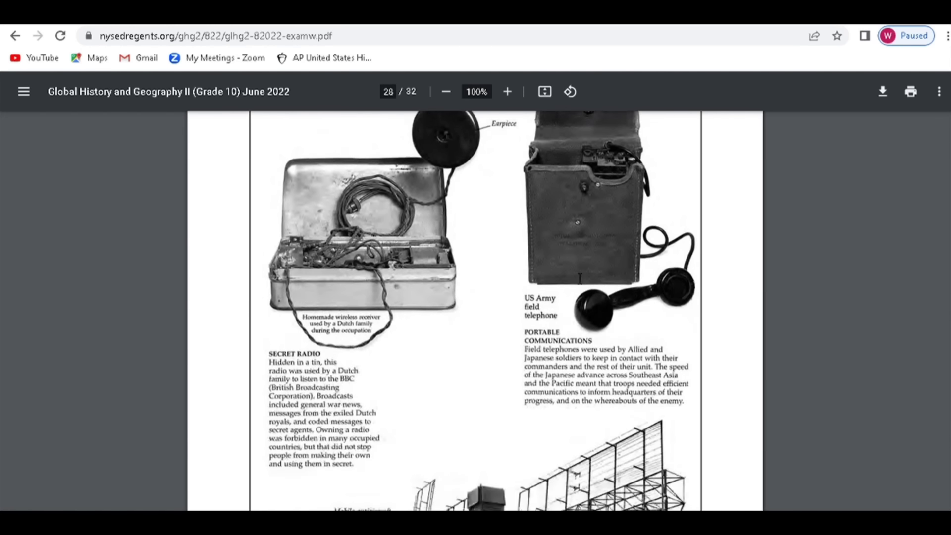
{"action": "scroll", "coordinate": [585, 271], "scroll_direction": "down", "scroll_amount": 1}
{"action": "scroll", "coordinate": [587, 273], "scroll_direction": "up", "scroll_amount": 3}
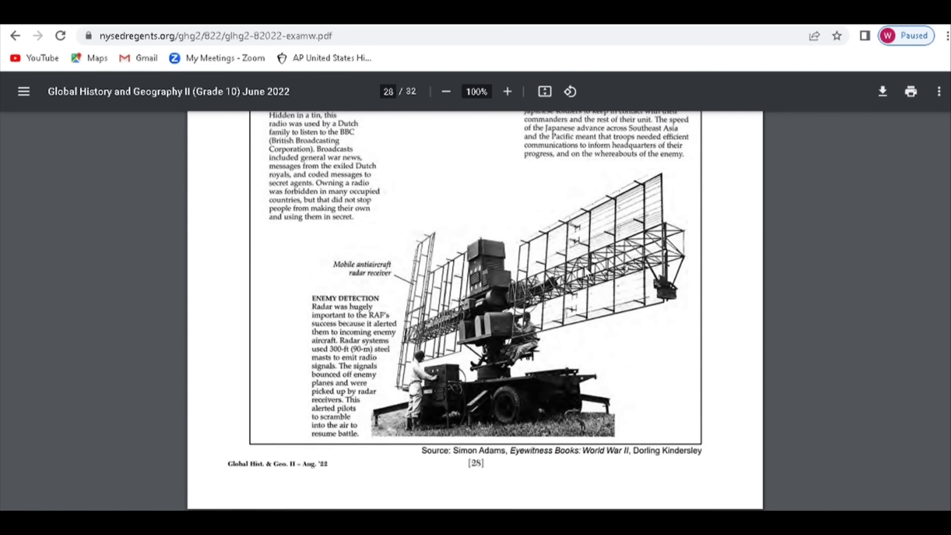
{"action": "scroll", "coordinate": [585, 267], "scroll_direction": "down", "scroll_amount": 2}
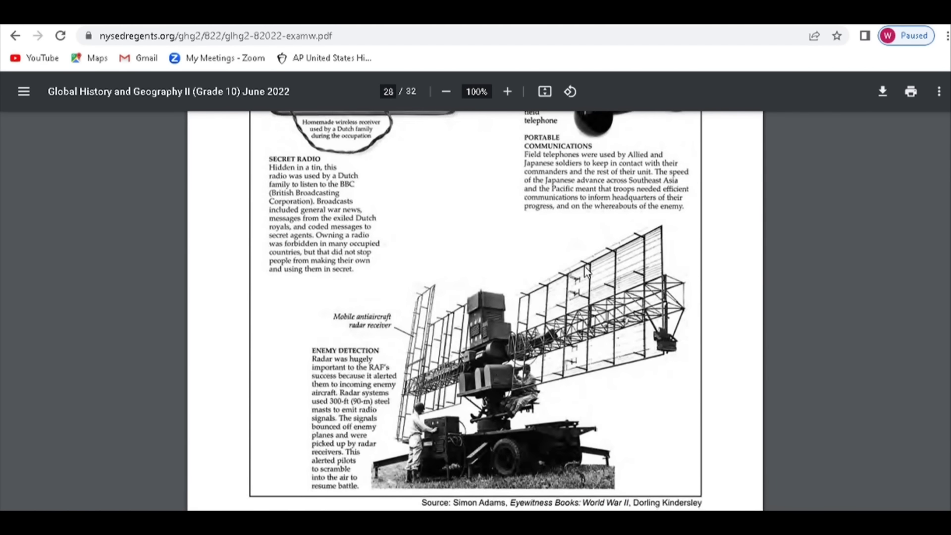
{"action": "scroll", "coordinate": [584, 265], "scroll_direction": "down", "scroll_amount": 7}
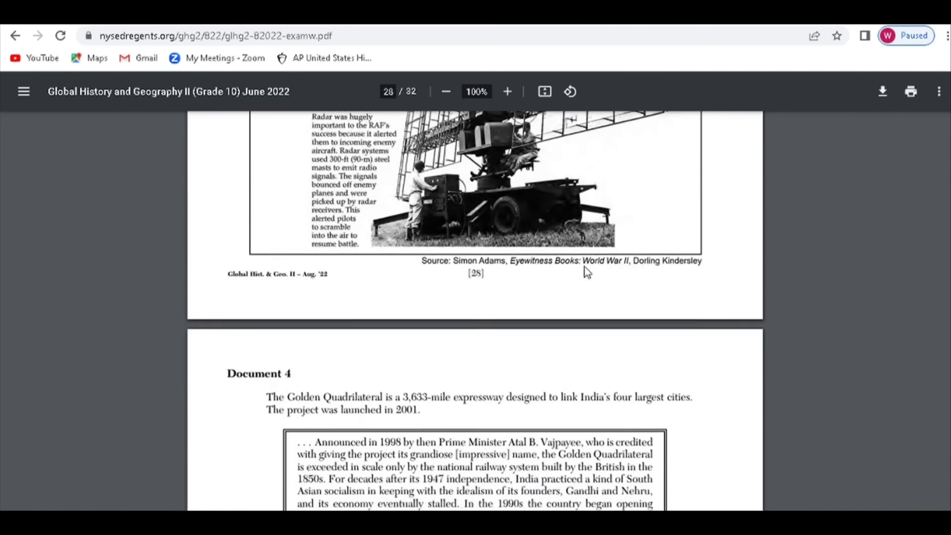
{"action": "scroll", "coordinate": [586, 270], "scroll_direction": "down", "scroll_amount": 1}
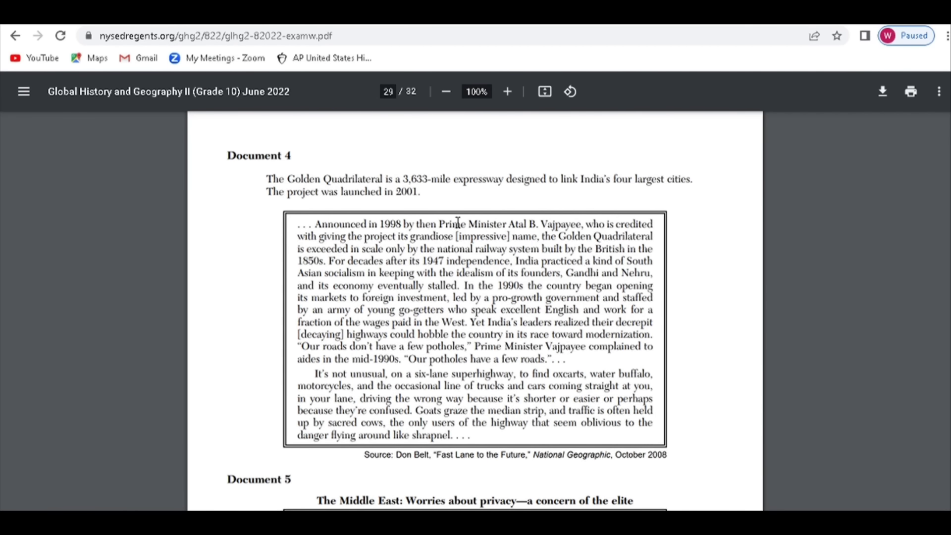
{"action": "scroll", "coordinate": [551, 274], "scroll_direction": "down", "scroll_amount": 6}
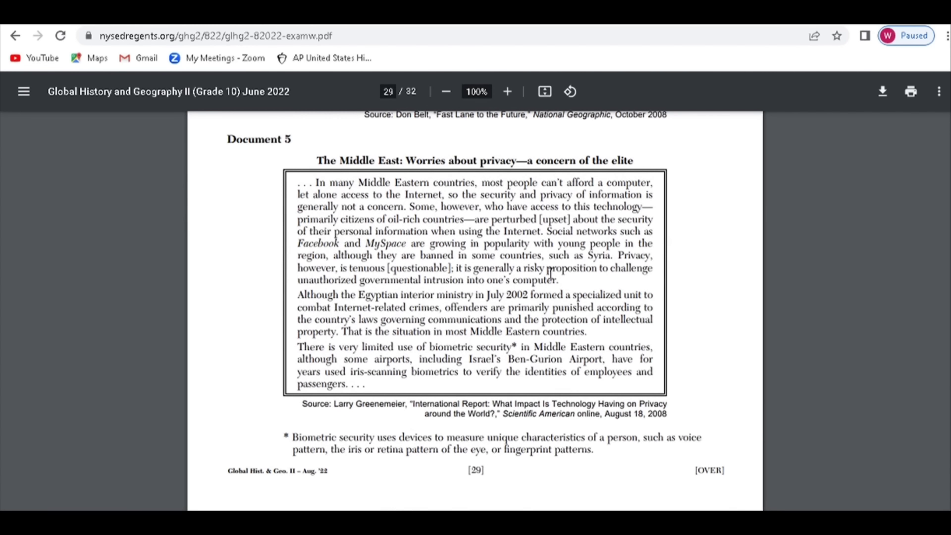
- Select the passage mentioning social networks and the word MySpace, then another line of text
{"action": "left_click_drag", "start_coordinate": [303, 242], "coordinate": [406, 244]}
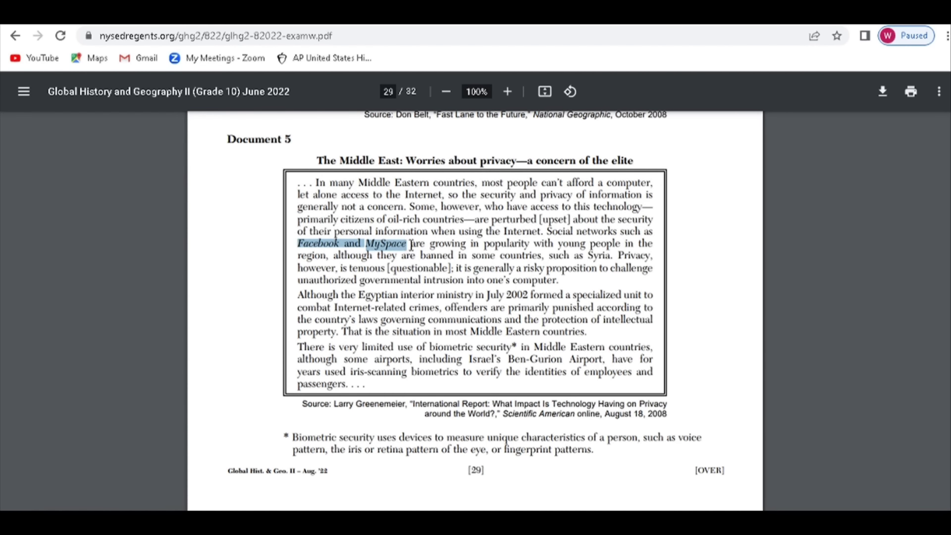
{"action": "double_click", "coordinate": [389, 245]}
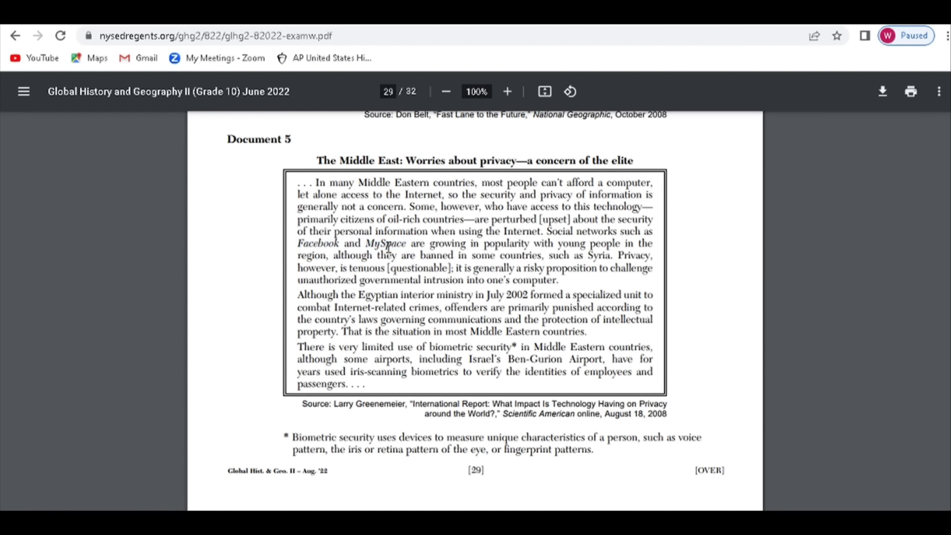
{"action": "left_click", "coordinate": [435, 307]}
{"action": "left_click_drag", "start_coordinate": [469, 298], "coordinate": [537, 299]}
- Review Documents 1–3 again, end on Document 4 about the Golden Quadrilateral, and return to Paint
{"action": "scroll", "coordinate": [524, 369], "scroll_direction": "down", "scroll_amount": 1}
{"action": "scroll", "coordinate": [523, 369], "scroll_direction": "down", "scroll_amount": 3}
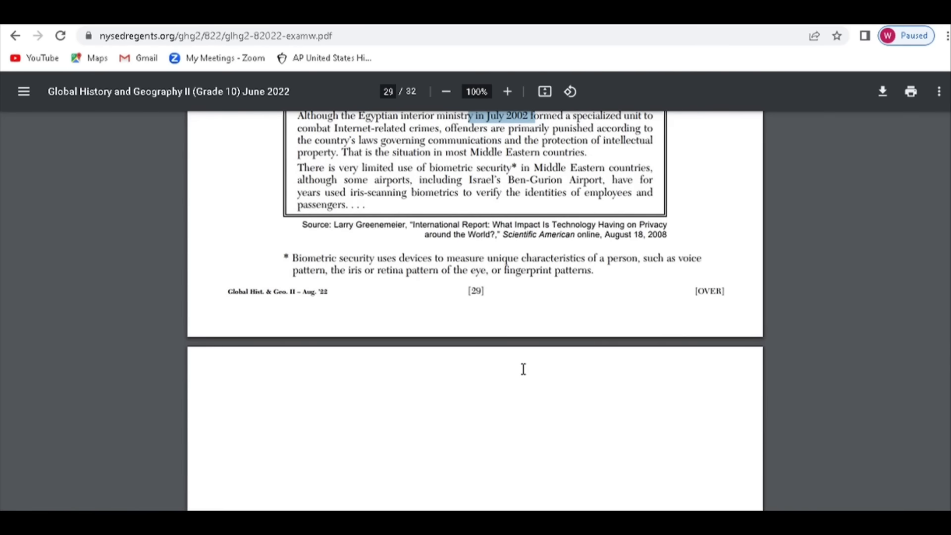
{"action": "scroll", "coordinate": [524, 369], "scroll_direction": "up", "scroll_amount": 5}
{"action": "scroll", "coordinate": [524, 369], "scroll_direction": "up", "scroll_amount": 10}
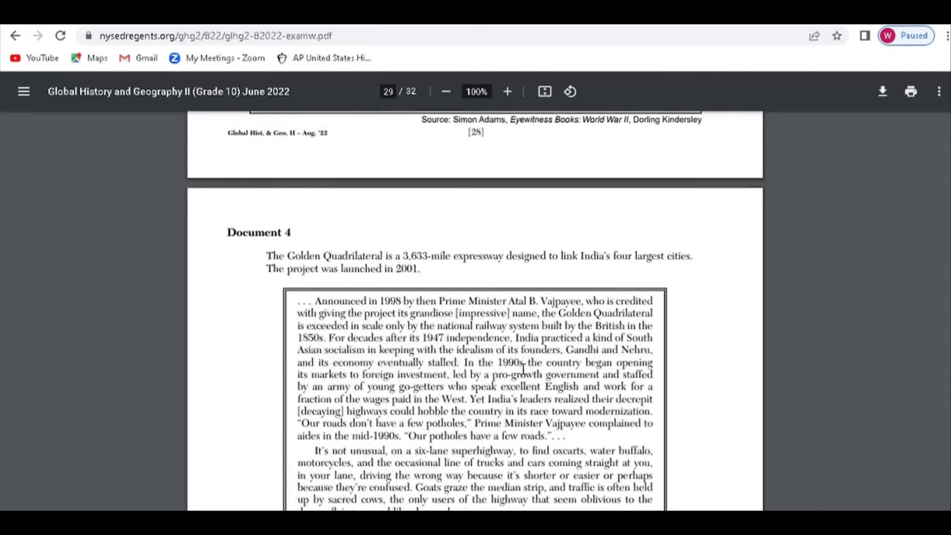
{"action": "scroll", "coordinate": [524, 369], "scroll_direction": "up", "scroll_amount": 15}
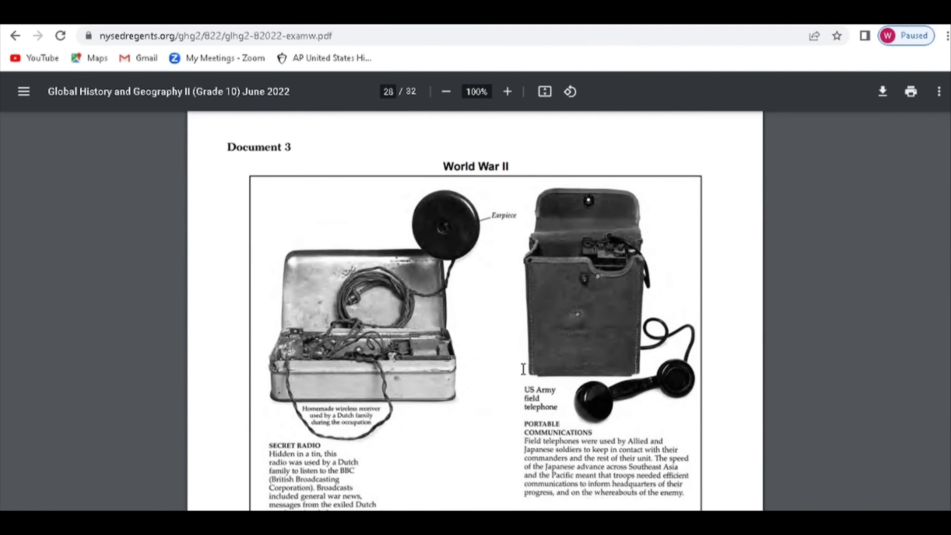
{"action": "scroll", "coordinate": [524, 369], "scroll_direction": "up", "scroll_amount": 9}
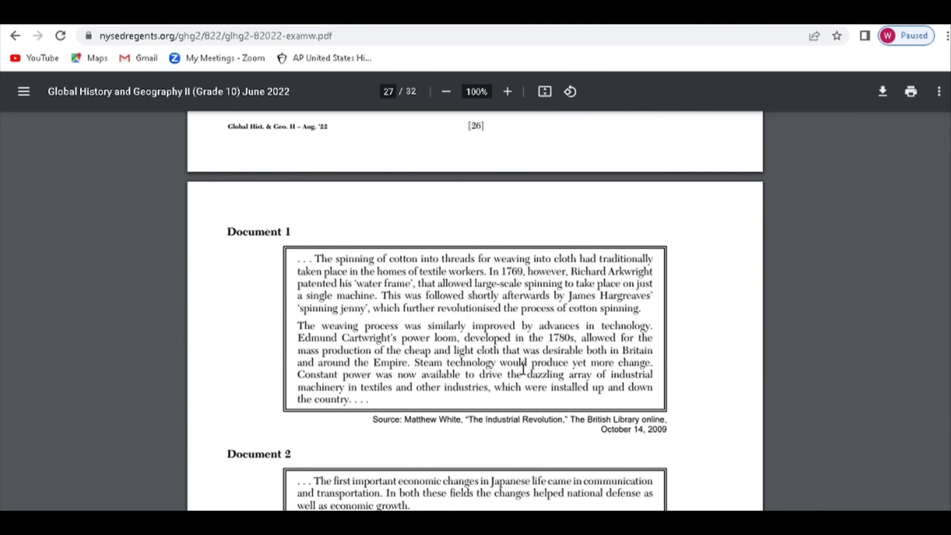
{"action": "scroll", "coordinate": [523, 369], "scroll_direction": "down", "scroll_amount": 1}
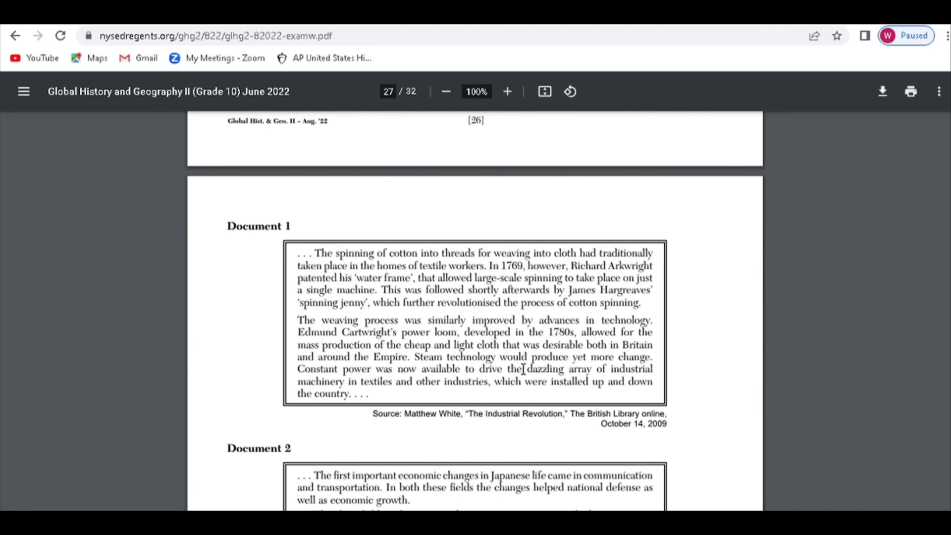
{"action": "scroll", "coordinate": [523, 369], "scroll_direction": "down", "scroll_amount": 4}
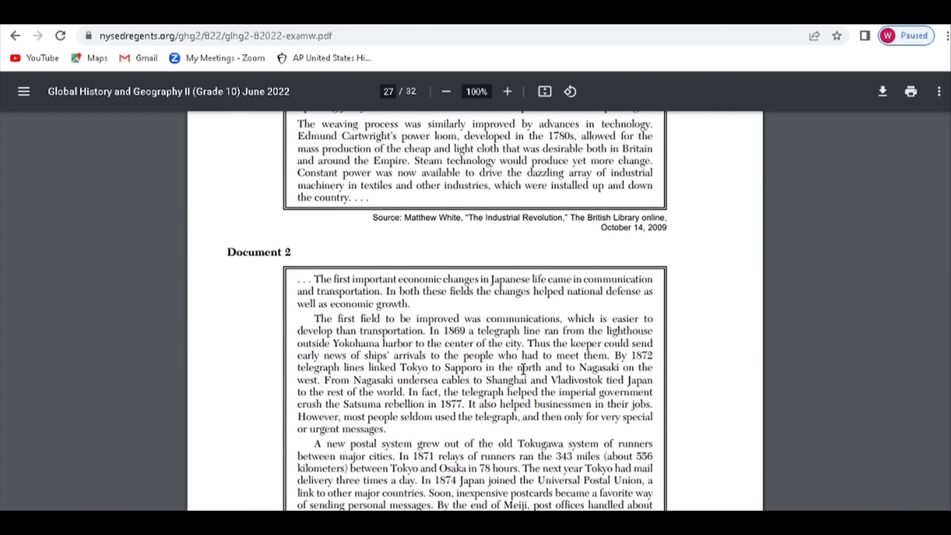
{"action": "scroll", "coordinate": [524, 369], "scroll_direction": "down", "scroll_amount": 1}
{"action": "scroll", "coordinate": [523, 369], "scroll_direction": "down", "scroll_amount": 8}
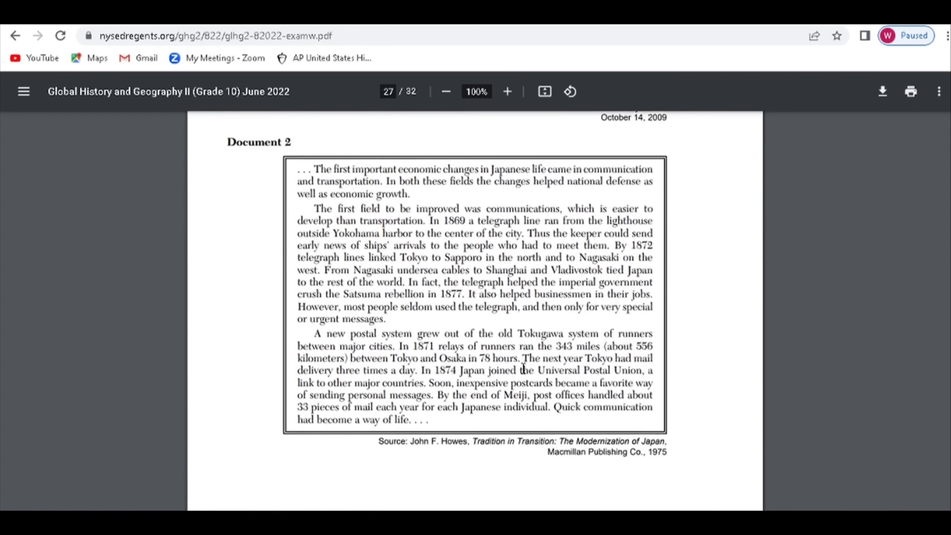
{"action": "scroll", "coordinate": [522, 369], "scroll_direction": "down", "scroll_amount": 14}
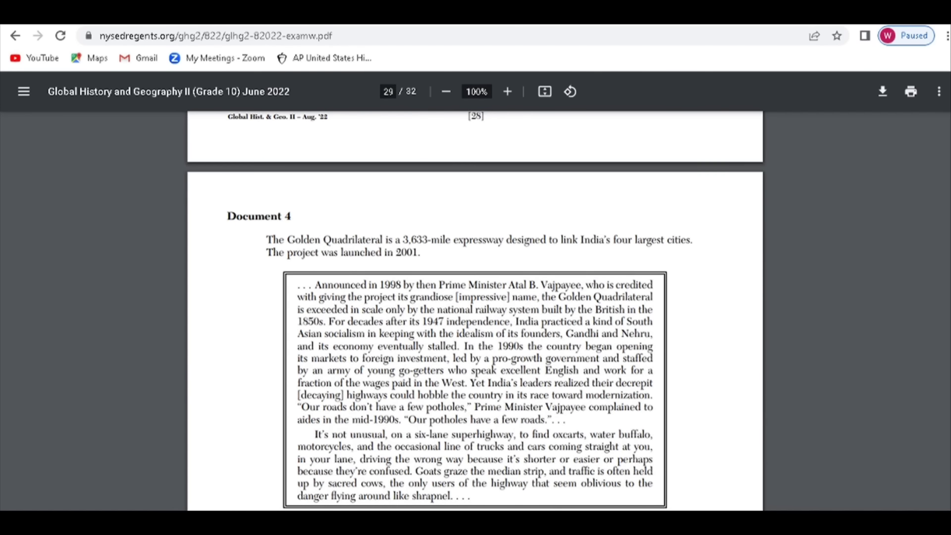
{"action": "key", "text": "alt+Tab"}
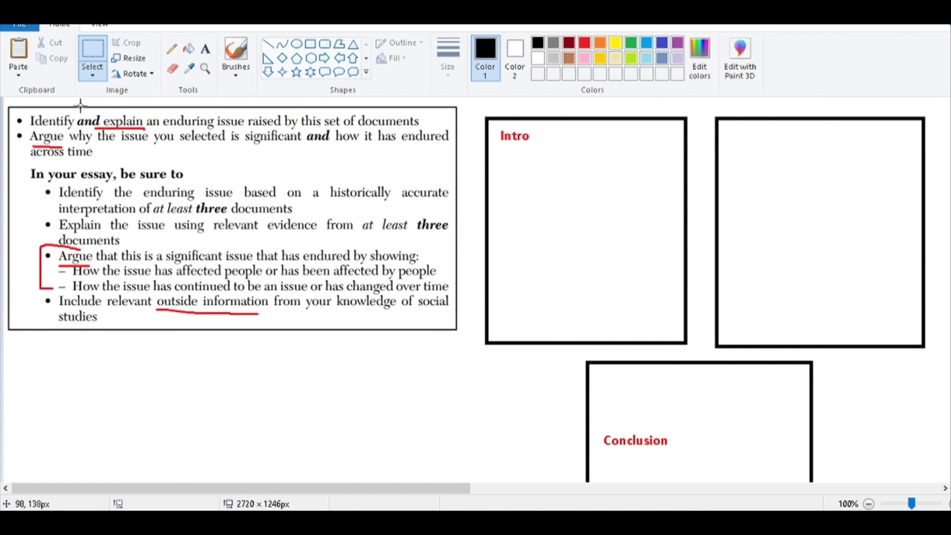
- Start a text box inside the Intro frame with the Text tool
{"action": "left_click", "coordinate": [206, 48]}
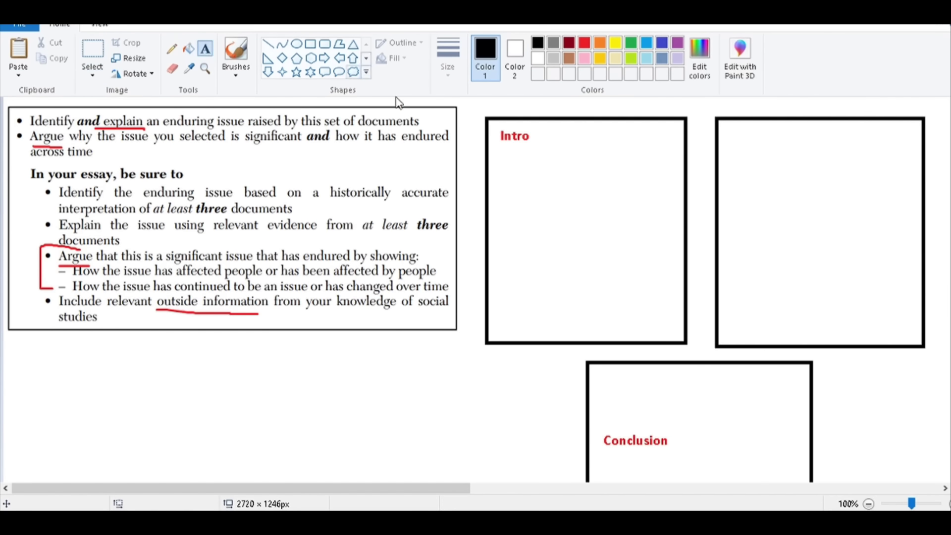
{"action": "left_click", "coordinate": [496, 158]}
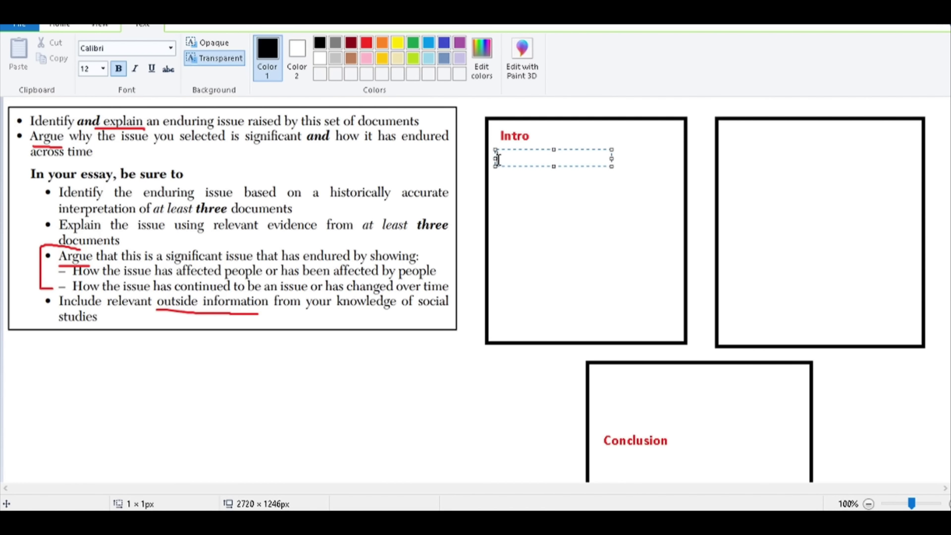
{"action": "type", "text": "Modernization"}
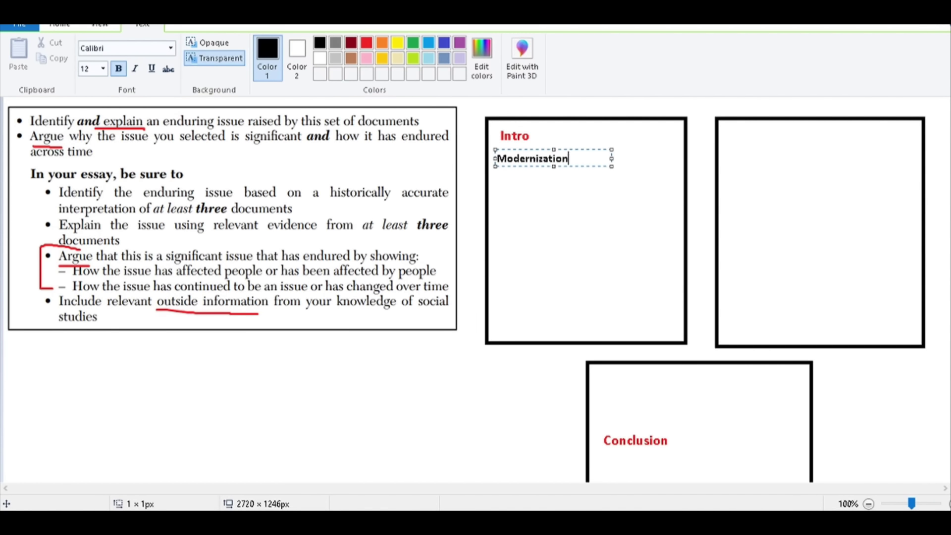
{"action": "type", "text": " has been an enduring issue from "}
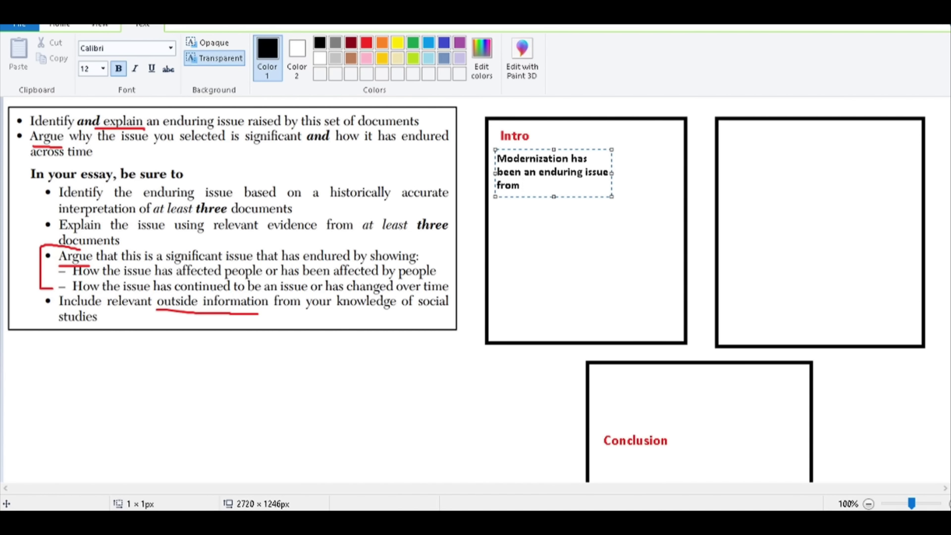
{"action": "type", "text": "c1750-2008."}
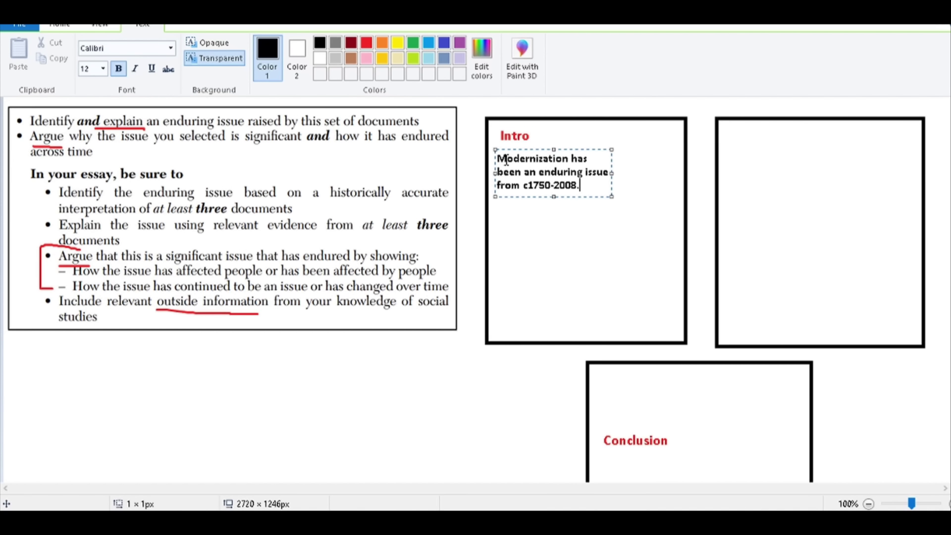
{"action": "left_click", "coordinate": [546, 230]}
{"action": "key", "text": "ctrl+z"}
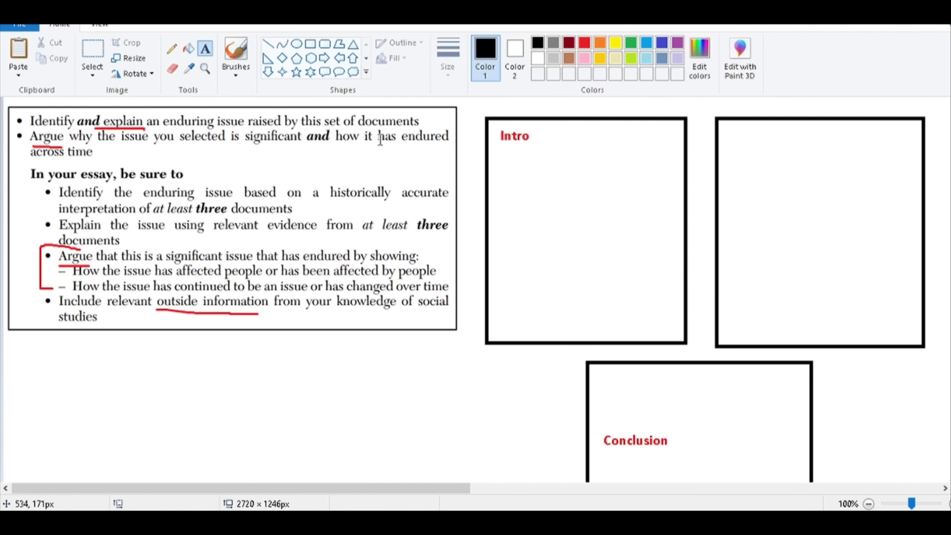
{"action": "key", "text": "ctrl+v"}
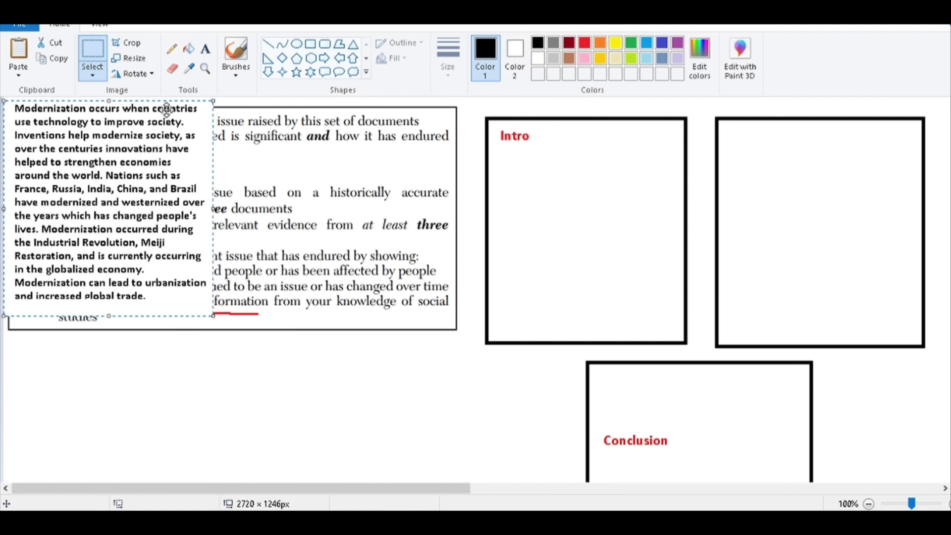
- Move the pasted modernization paragraph into the Intro frame and set it in place
{"action": "left_click_drag", "start_coordinate": [166, 108], "coordinate": [648, 153]}
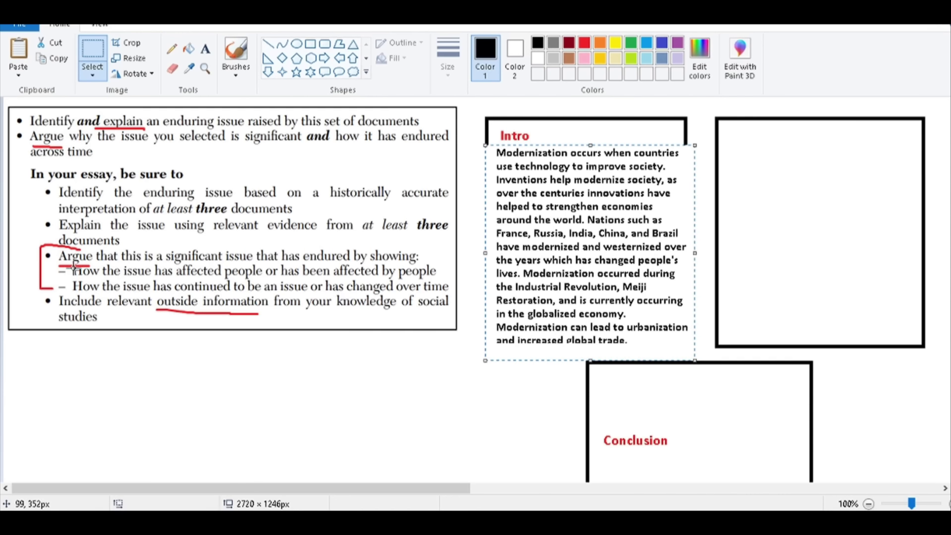
{"action": "mouse_move", "coordinate": [74, 268]}
{"action": "left_mouse_down"}
{"action": "mouse_move", "coordinate": [86, 268]}
{"action": "mouse_move", "coordinate": [93, 245]}
{"action": "mouse_move", "coordinate": [76, 251]}
{"action": "left_mouse_up"}
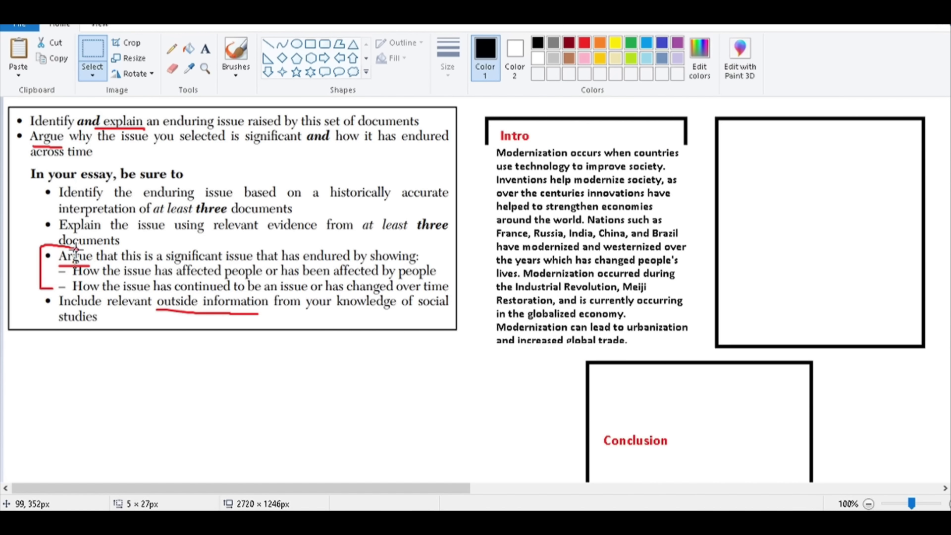
- Underline 'Argue', 'at least', and 'Identify' in the essay task with the black brush
{"action": "left_click", "coordinate": [64, 187]}
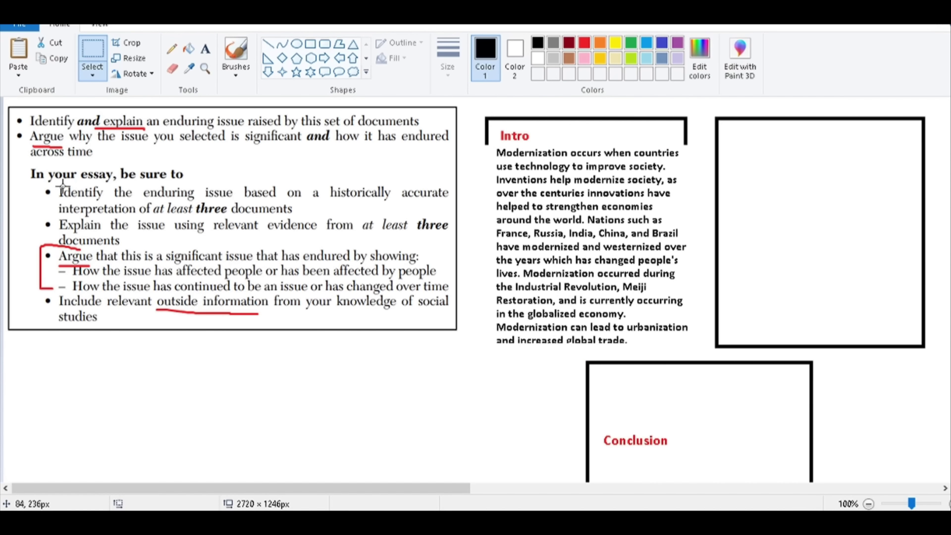
{"action": "left_click", "coordinate": [237, 55]}
{"action": "mouse_move", "coordinate": [71, 266]}
{"action": "left_mouse_down"}
{"action": "mouse_move", "coordinate": [48, 267]}
{"action": "mouse_move", "coordinate": [108, 268]}
{"action": "mouse_move", "coordinate": [53, 270]}
{"action": "left_mouse_up"}
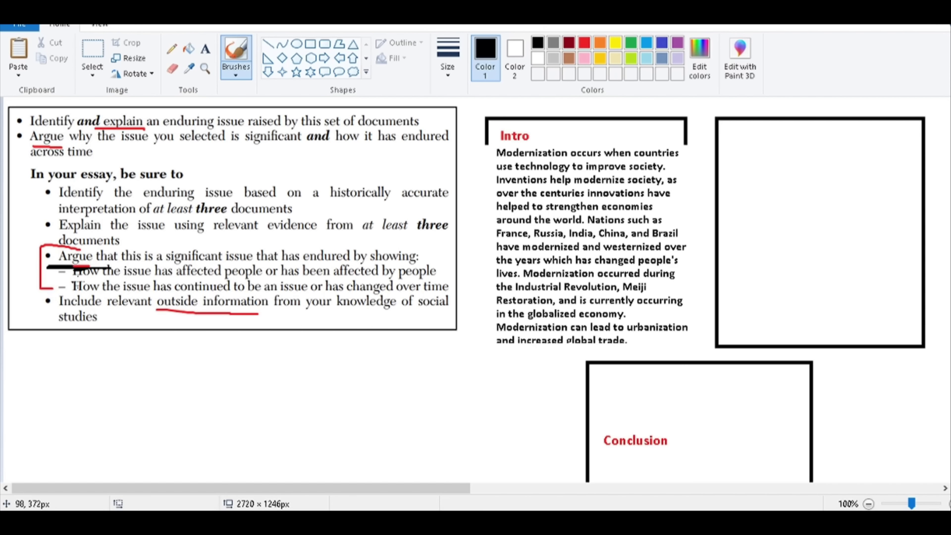
{"action": "left_click_drag", "start_coordinate": [153, 215], "coordinate": [195, 216]}
{"action": "left_click_drag", "start_coordinate": [47, 201], "coordinate": [96, 205]}
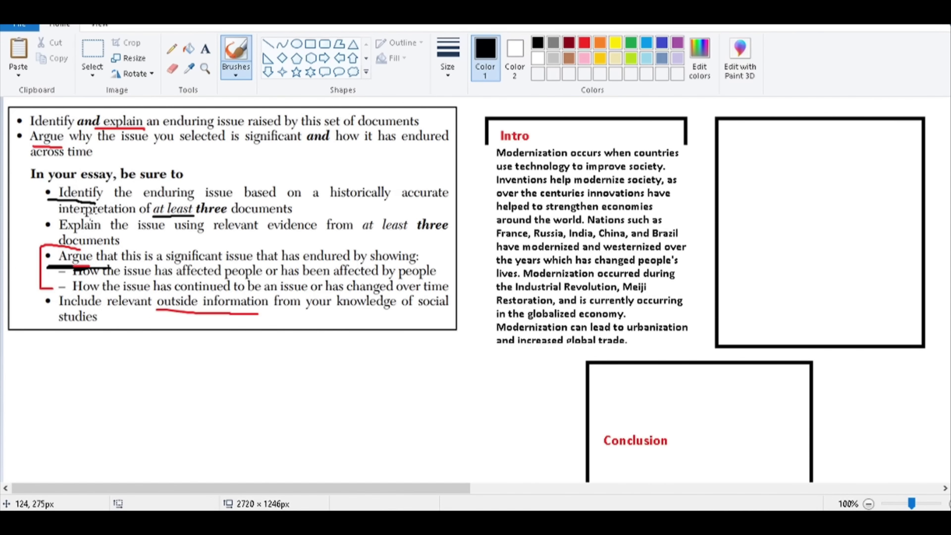
- Underline 'Explain' in the essay task bullets in black
{"action": "left_click_drag", "start_coordinate": [58, 229], "coordinate": [101, 230]}
- Draw two heading lines in the right frame and type the label '(Doc 1)' beneath them
{"action": "left_click_drag", "start_coordinate": [736, 140], "coordinate": [831, 138]}
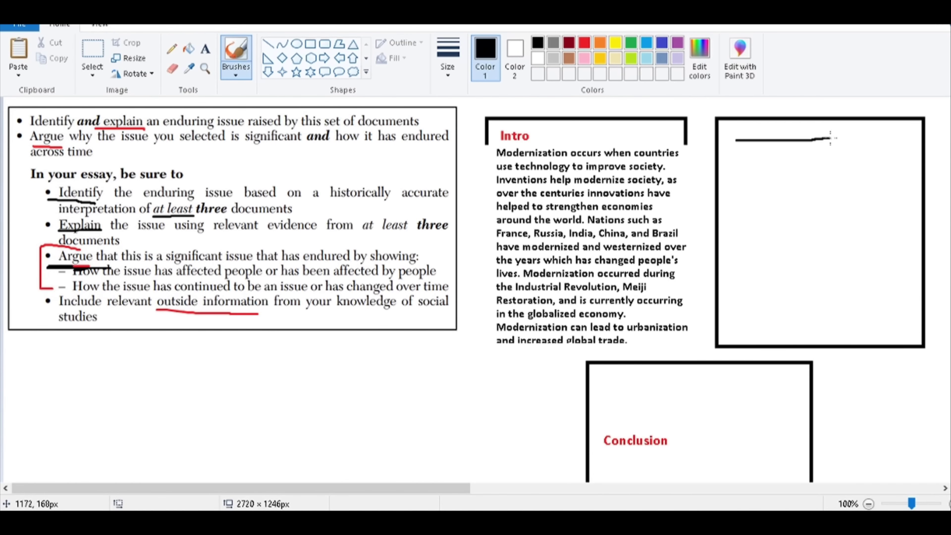
{"action": "left_click_drag", "start_coordinate": [745, 160], "coordinate": [839, 159]}
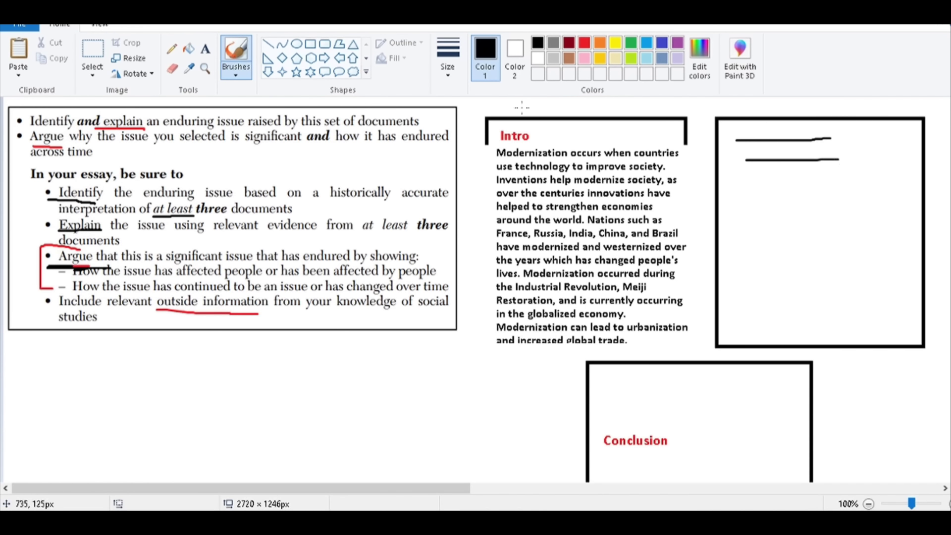
{"action": "left_click", "coordinate": [205, 48]}
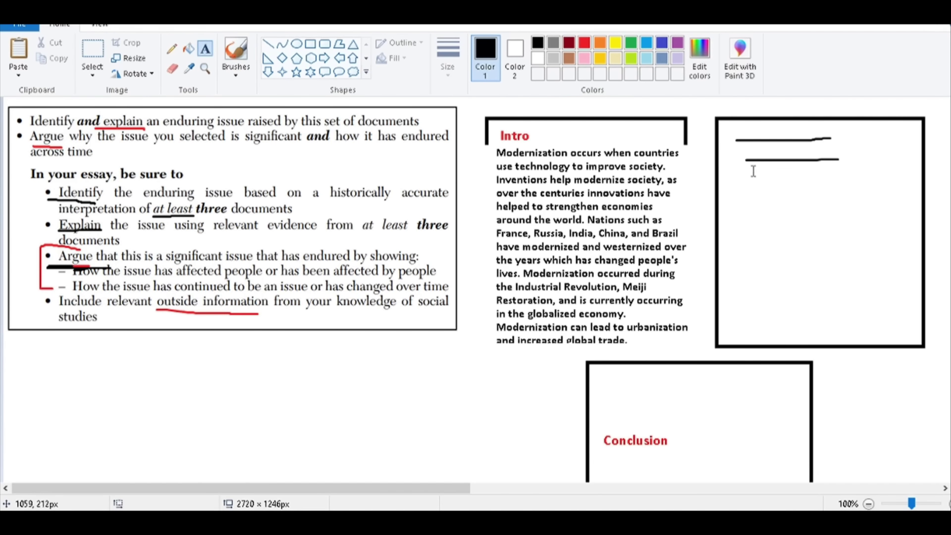
{"action": "left_click", "coordinate": [794, 171]}
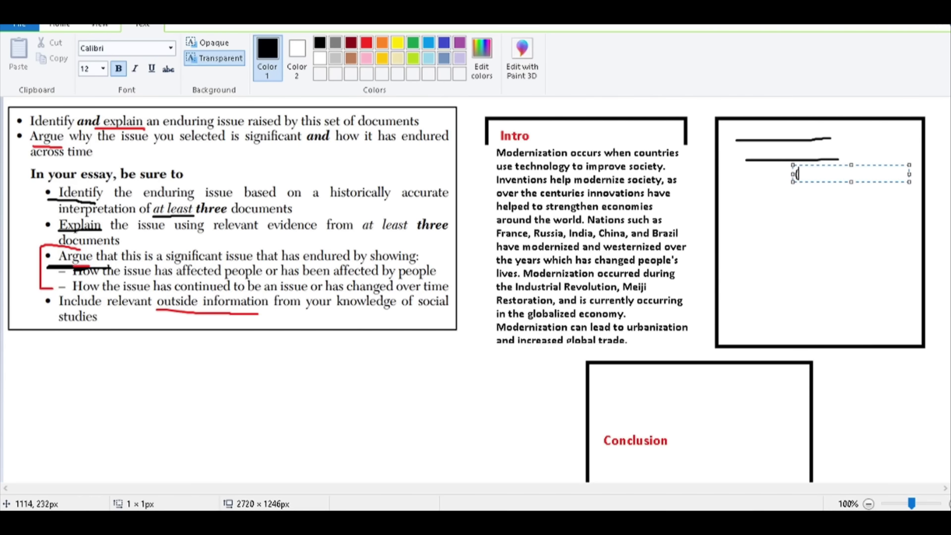
{"action": "type", "text": "(Doc 1)"}
{"action": "left_click", "coordinate": [790, 199]}
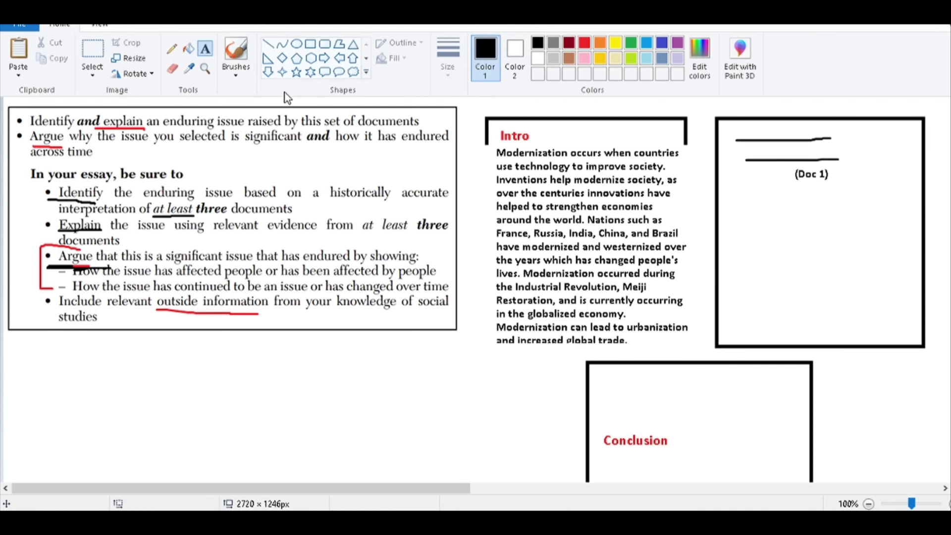
- Start a note text box below the '(Doc 1)' label
{"action": "left_click", "coordinate": [236, 54]}
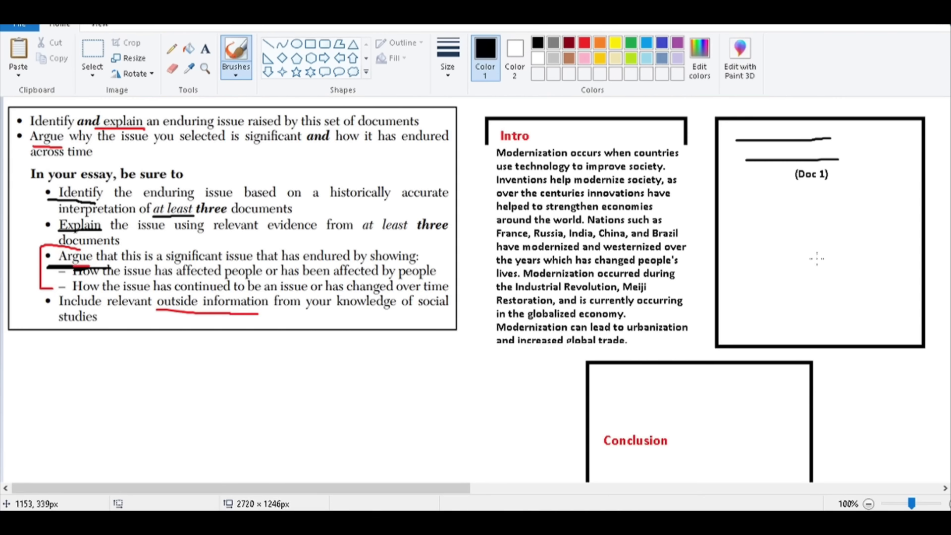
{"action": "left_click", "coordinate": [205, 48]}
{"action": "left_click", "coordinate": [724, 194]}
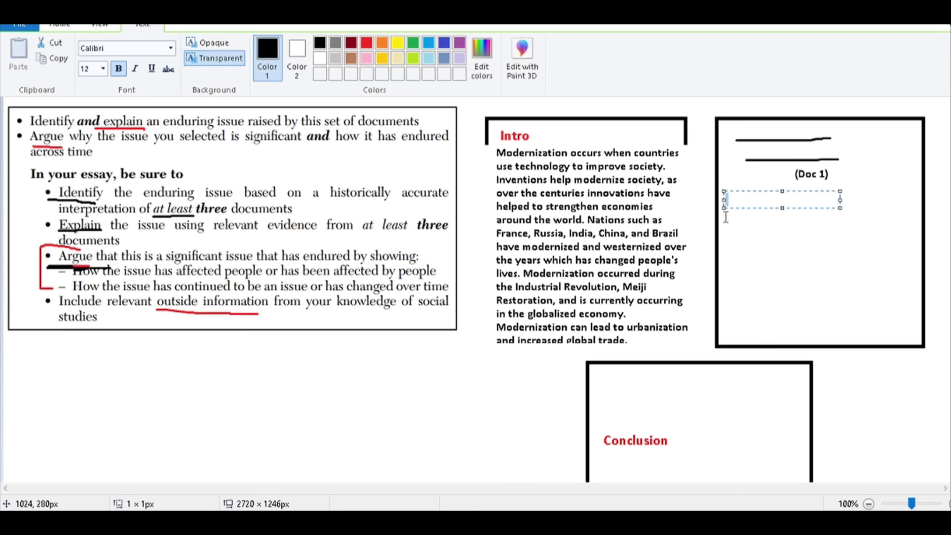
- Finish the 'This shows modernization, as ...' sentence and widen its box to one line
{"action": "type", "text": "This shows m"}
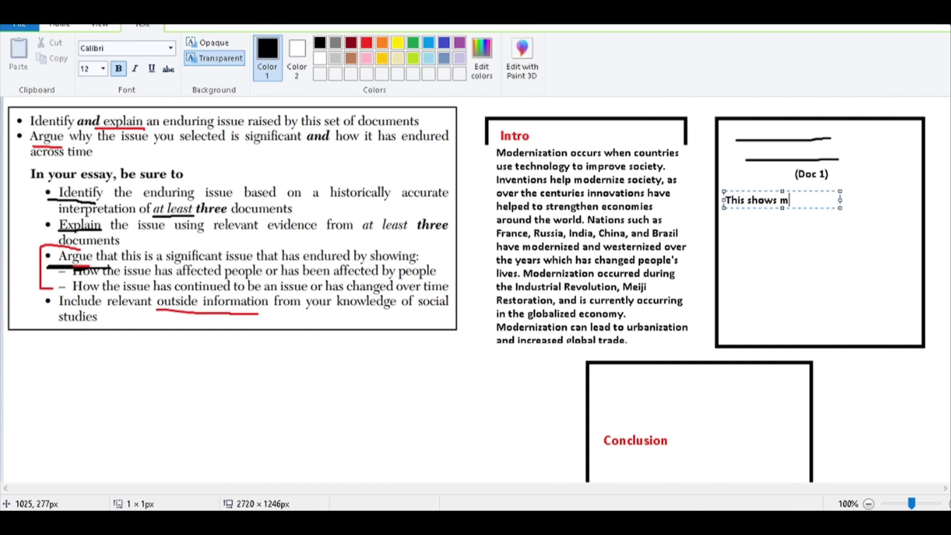
{"action": "type", "text": "odernization, as ."}
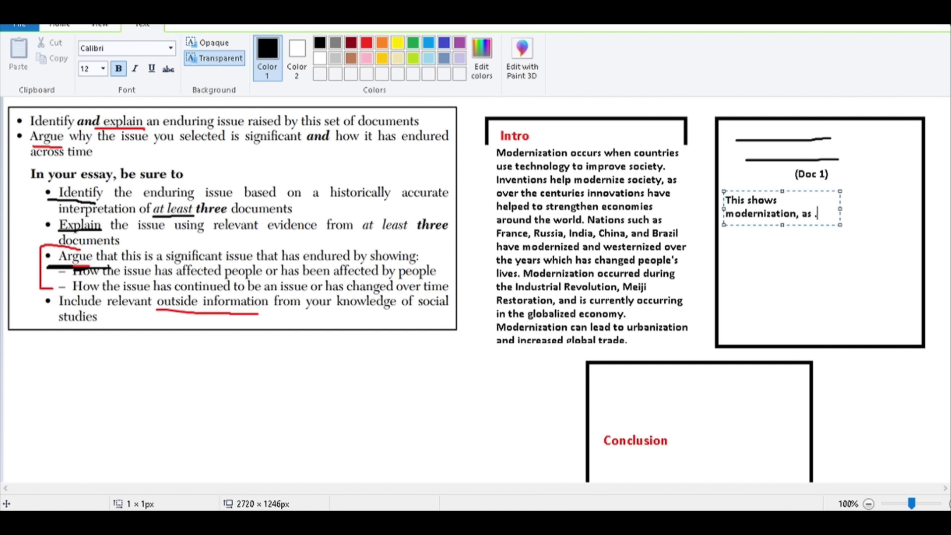
{"action": "type", "text": "................"}
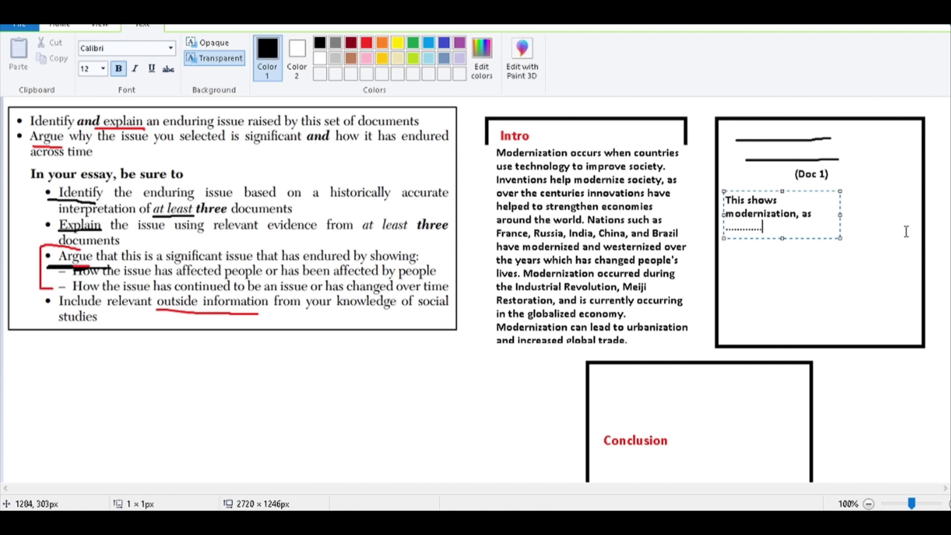
{"action": "left_click_drag", "start_coordinate": [839, 213], "coordinate": [916, 215]}
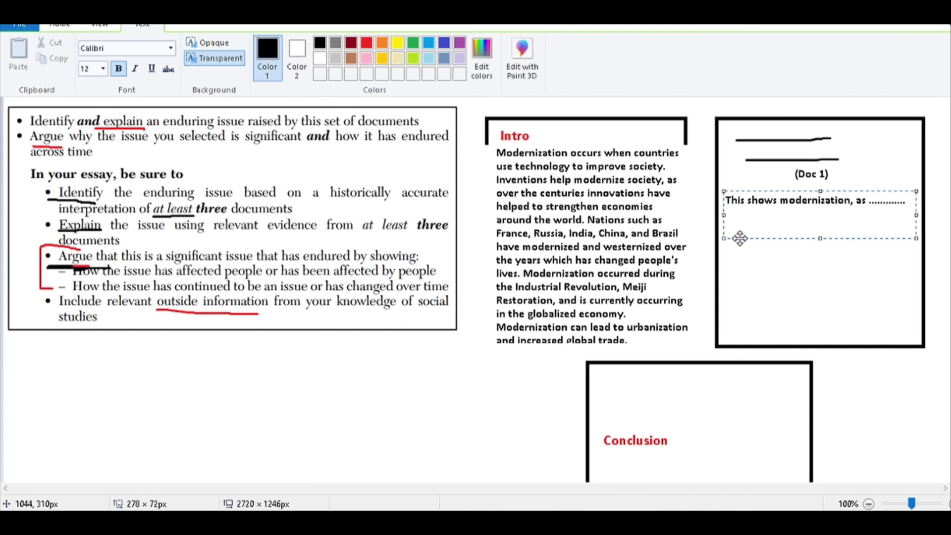
{"action": "left_click", "coordinate": [746, 266]}
- Add the note 'Ind. Rev began in England ... steam engine, factory system, urbanization, capitalism. (OI)' below it
{"action": "left_click", "coordinate": [731, 233]}
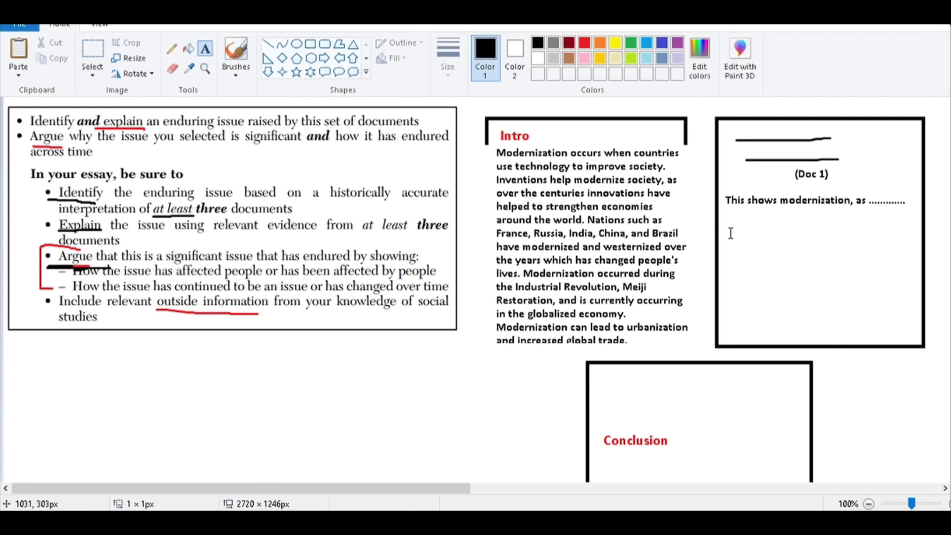
{"action": "type", "text": "Ind. "}
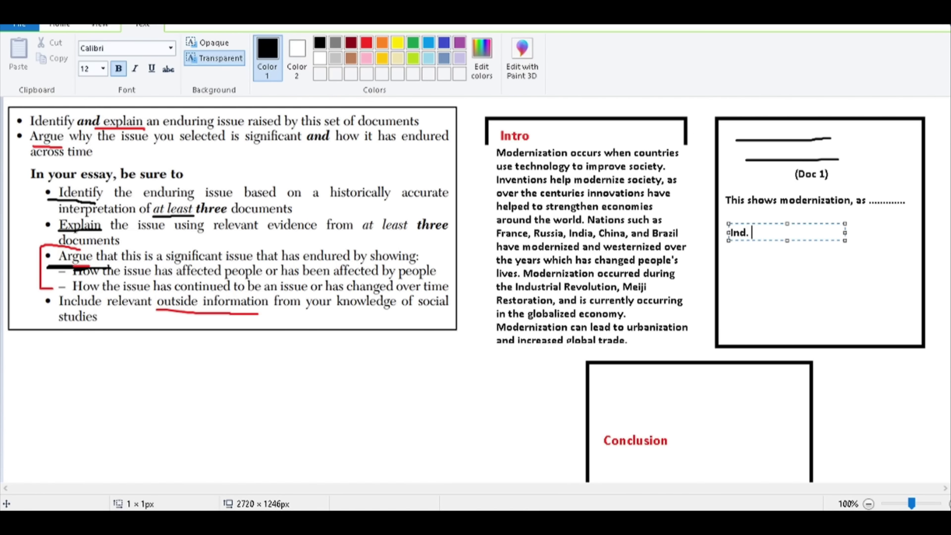
{"action": "type", "text": "Rev began in England"}
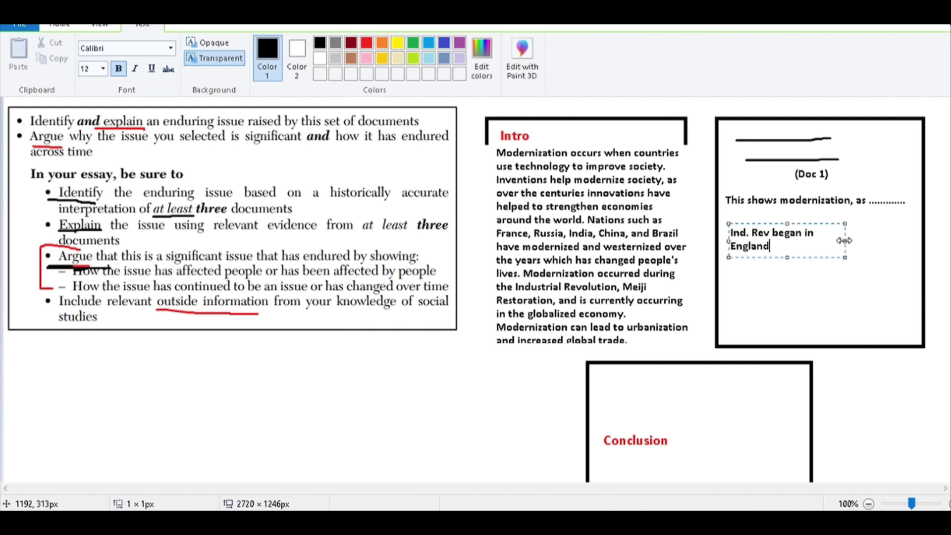
{"action": "left_click_drag", "start_coordinate": [845, 241], "coordinate": [921, 244]}
{"action": "type", "text": ".."}
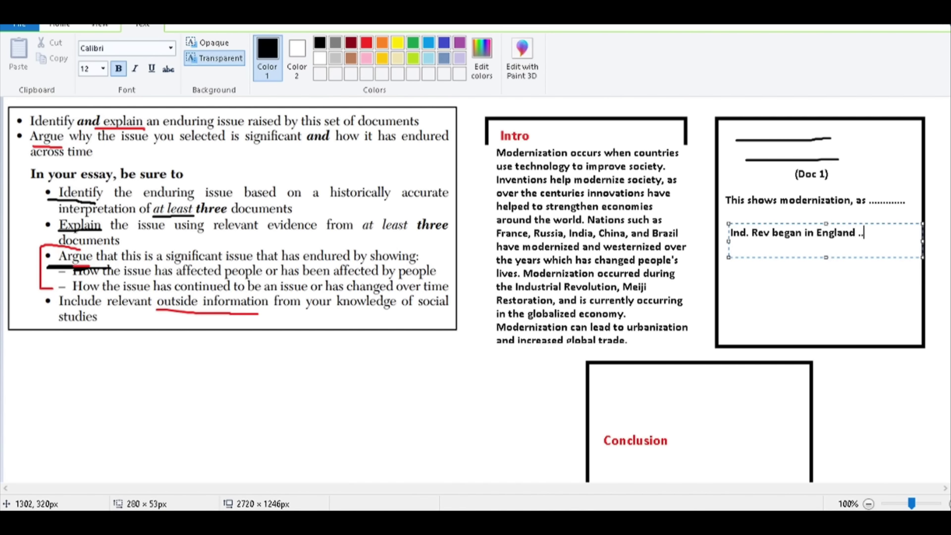
{"action": "type", "text": ". steam engine"}
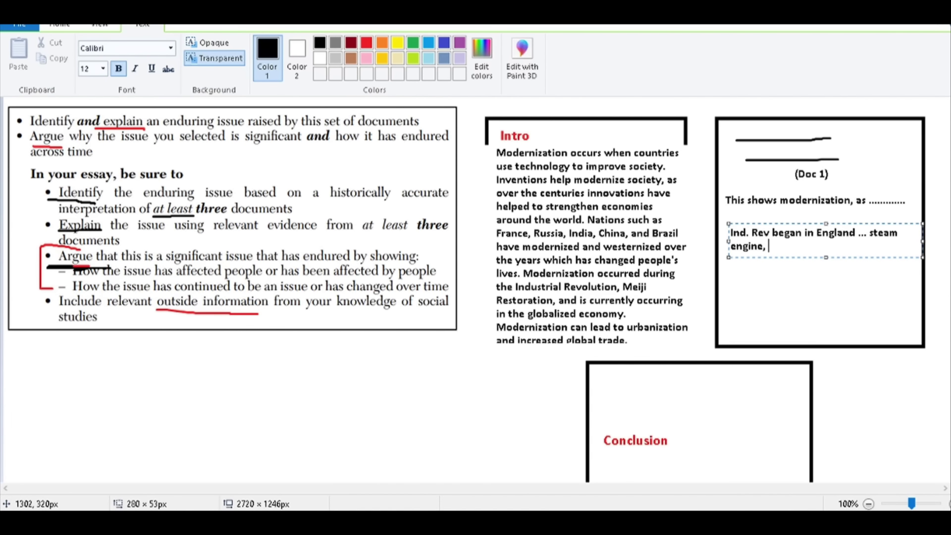
{"action": "type", "text": ", factory st"}
{"action": "key", "text": "BackSpace"}
{"action": "type", "text": "ystem, "}
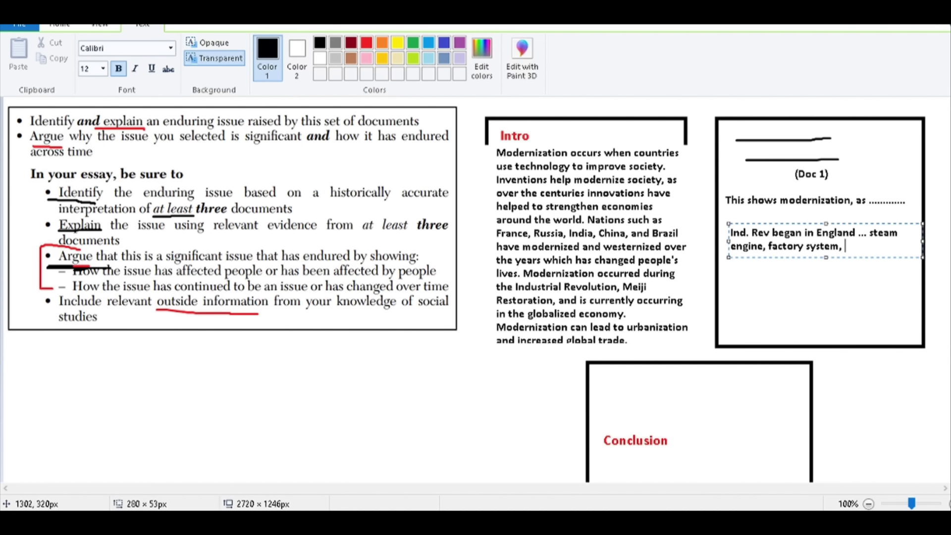
{"action": "type", "text": "urbanization, capitalism"}
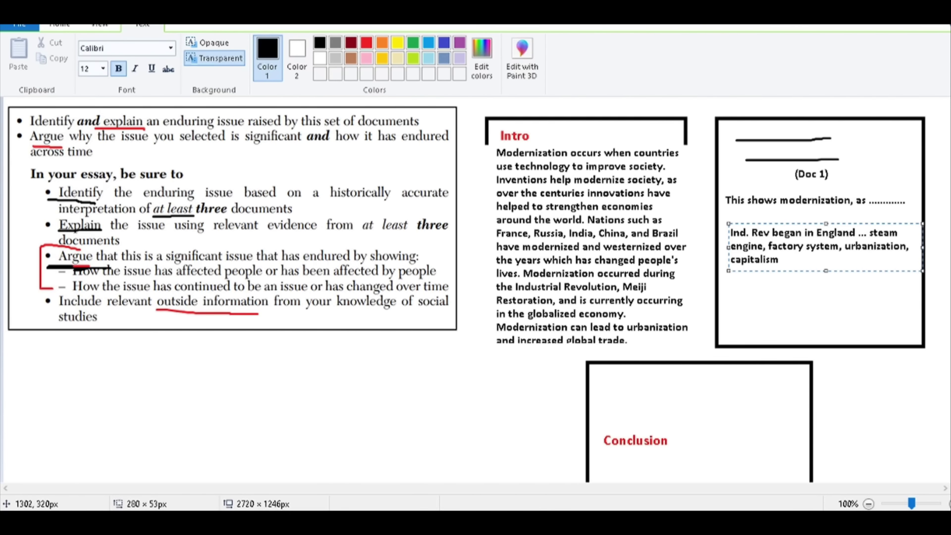
{"action": "type", "text": ".  (OI)"}
{"action": "left_click", "coordinate": [837, 292]}
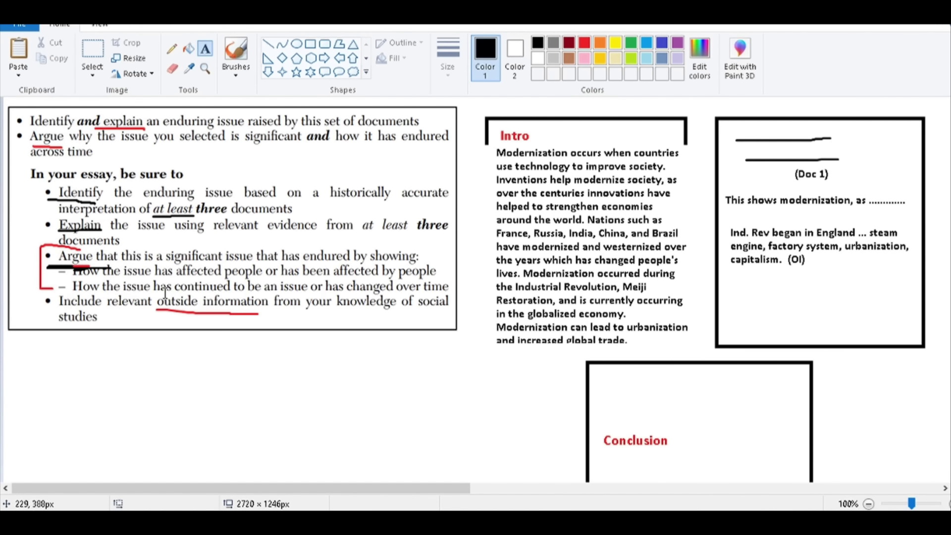
- Draw two freehand divider lines under the Doc 1 note
{"action": "left_click", "coordinate": [211, 54]}
{"action": "left_click", "coordinate": [236, 50]}
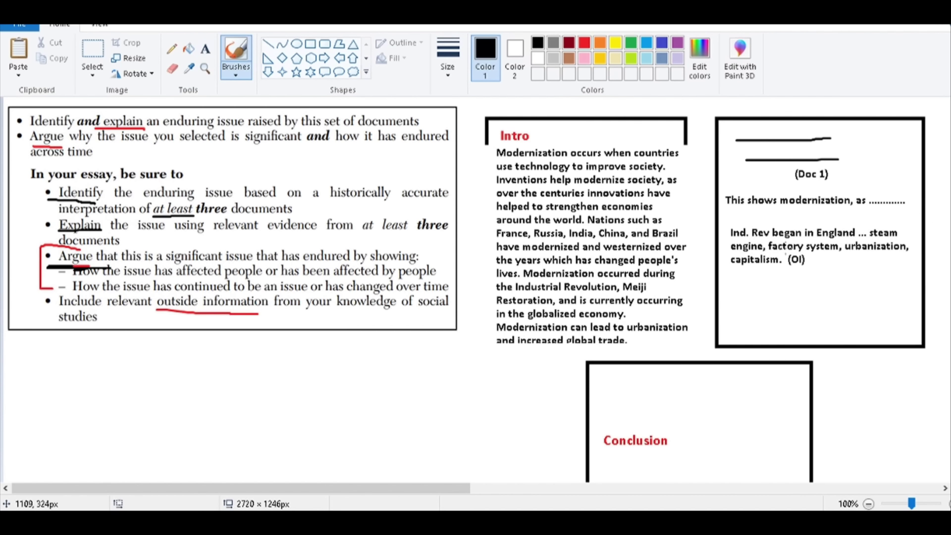
{"action": "left_click_drag", "start_coordinate": [747, 277], "coordinate": [872, 272]}
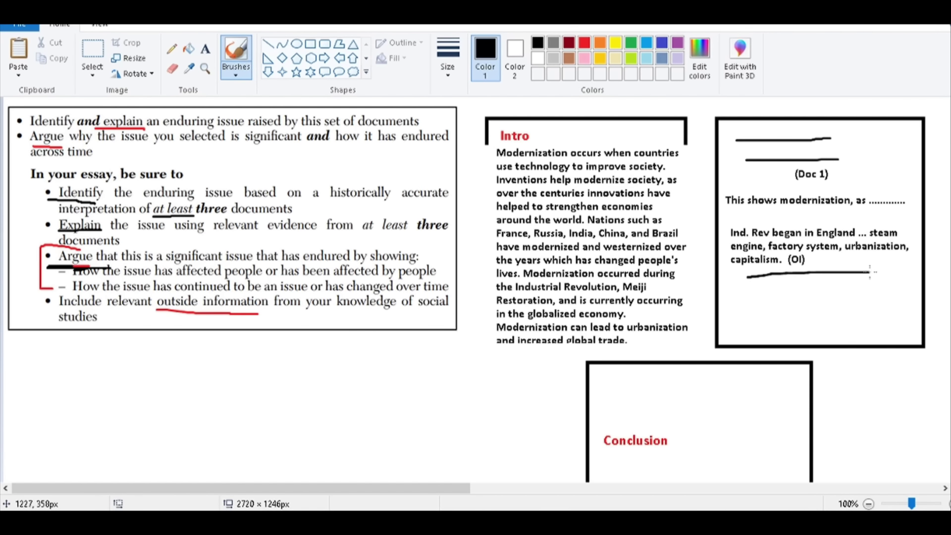
{"action": "left_click_drag", "start_coordinate": [765, 288], "coordinate": [866, 288]}
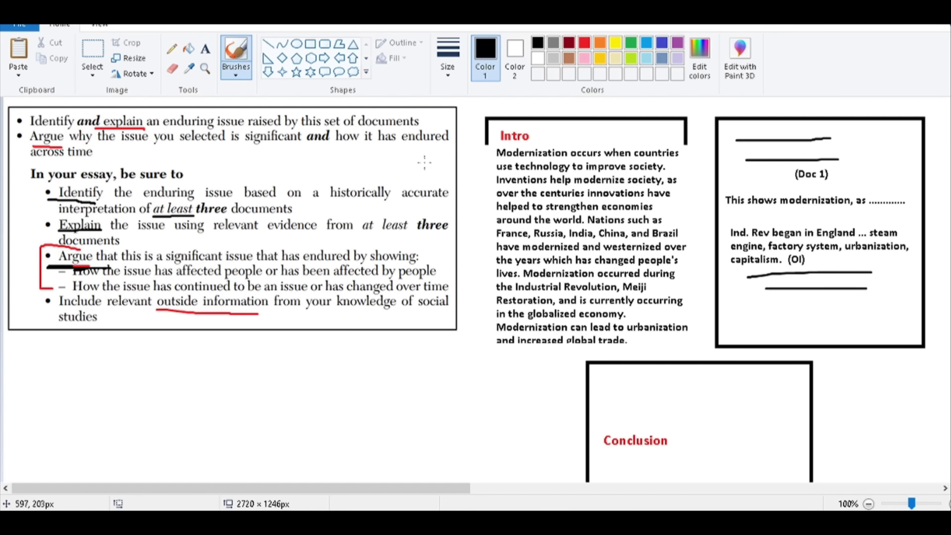
- Add a '(Doc 2)' label below the divider lines
{"action": "left_click", "coordinate": [205, 48]}
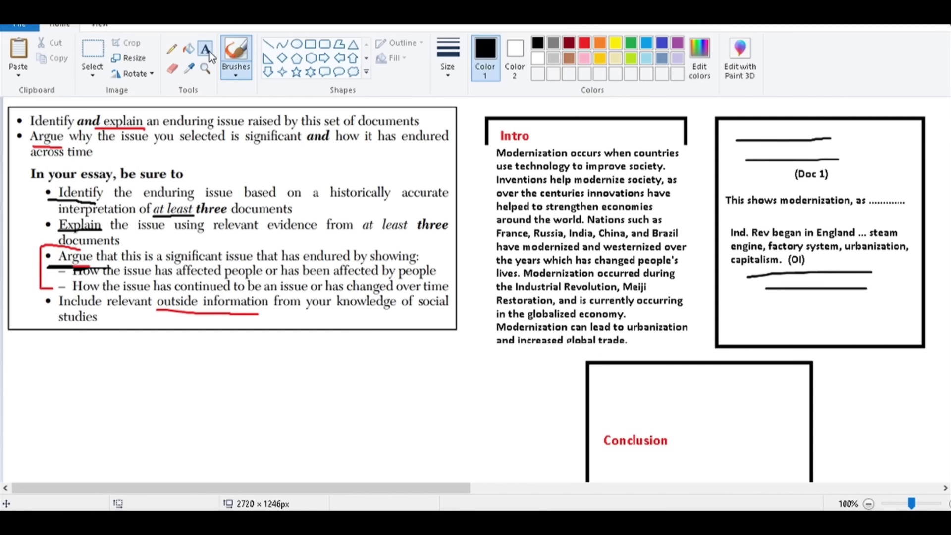
{"action": "left_click", "coordinate": [809, 282]}
{"action": "type", "text": "(Doc 2)"}
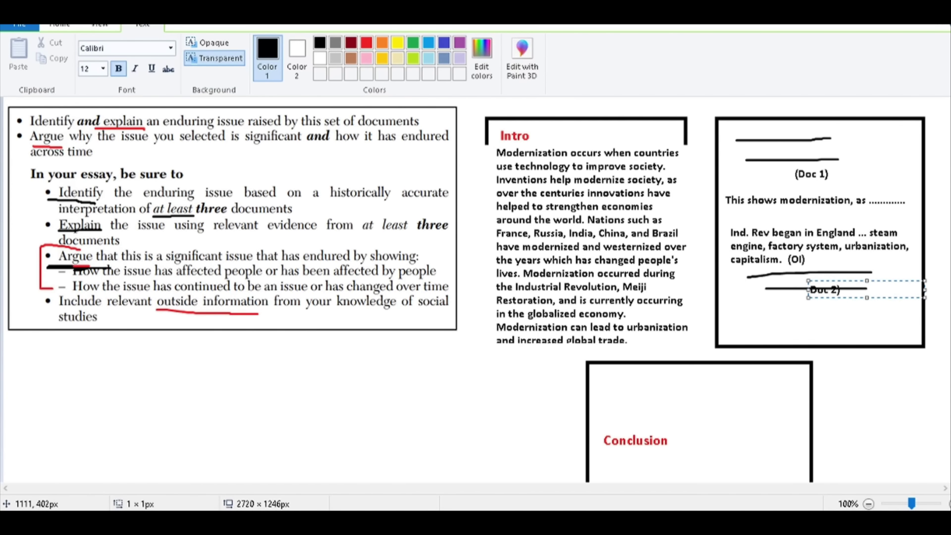
{"action": "key", "text": "ctrl+a"}
{"action": "left_click", "coordinate": [751, 314]}
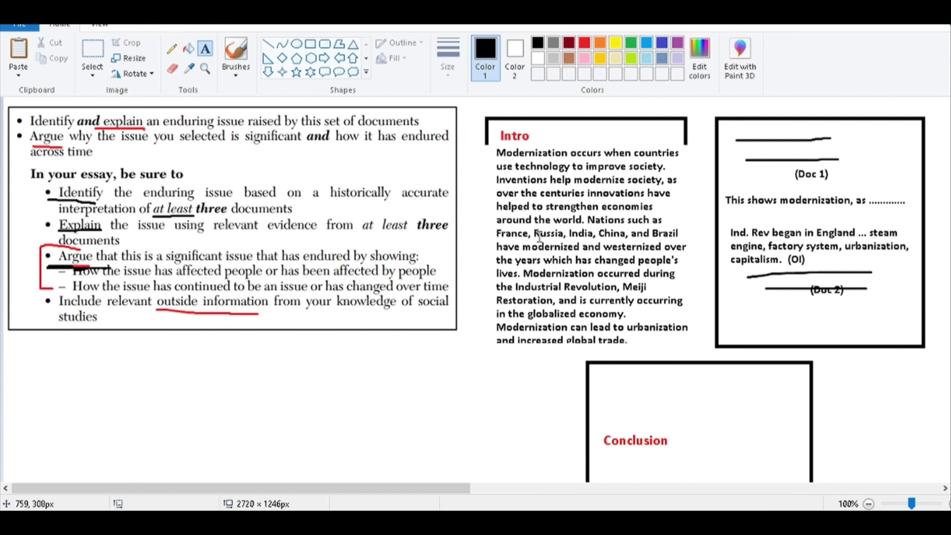
- Write 'Japan improved RR, Factories, imperialists. (OI)' under the (Doc 2) label
{"action": "left_click", "coordinate": [747, 310]}
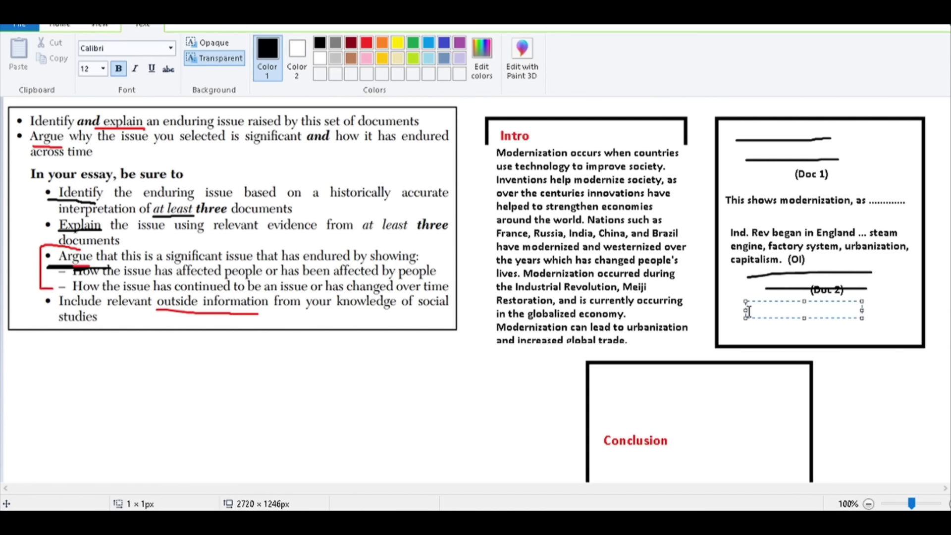
{"action": "type", "text": "Japan improved RR, Fa"}
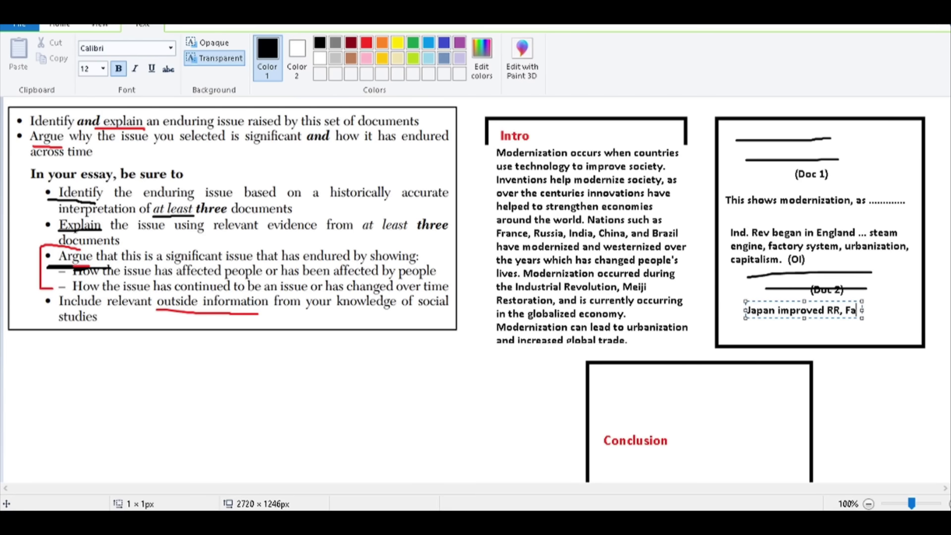
{"action": "type", "text": "ctories, "}
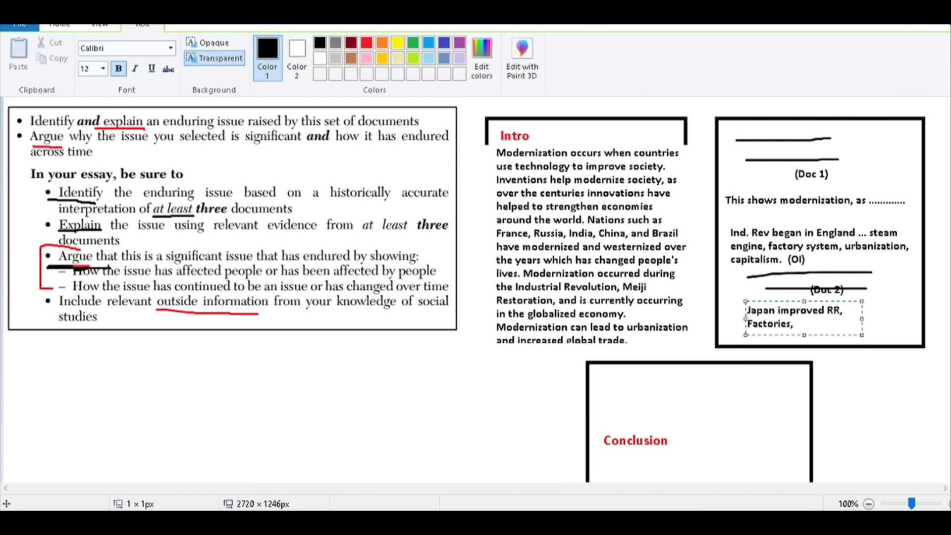
{"action": "type", "text": "imperialists"}
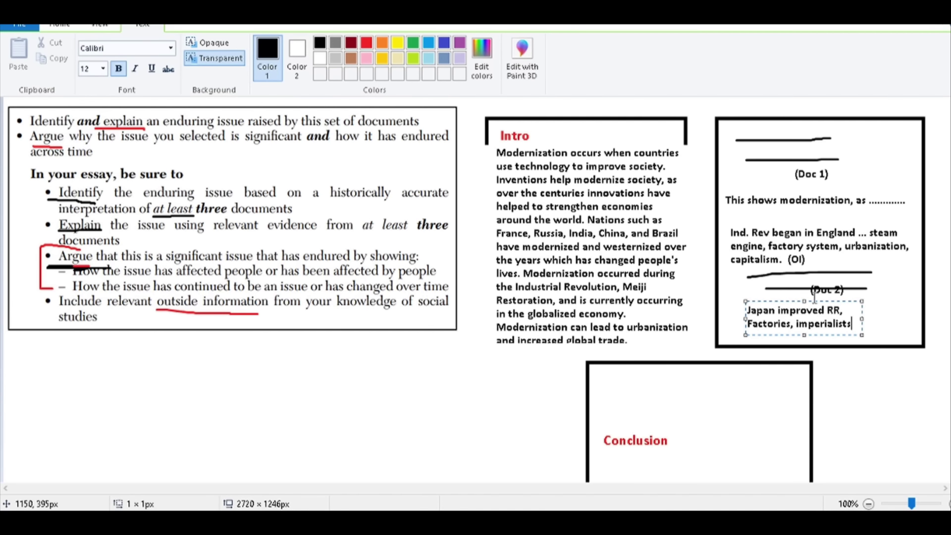
{"action": "left_click_drag", "start_coordinate": [862, 315], "coordinate": [889, 315]}
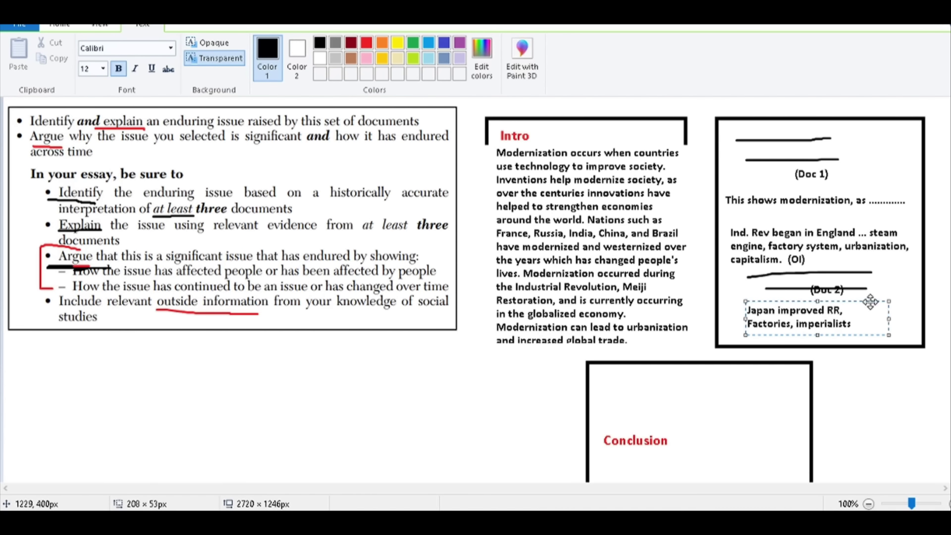
{"action": "left_click_drag", "start_coordinate": [870, 301], "coordinate": [868, 297]}
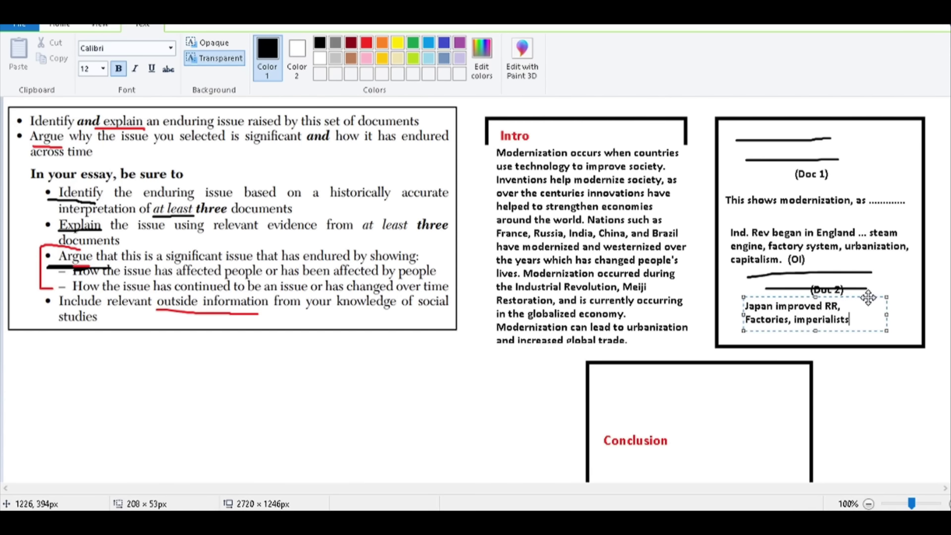
{"action": "type", "text": ". (OI)"}
{"action": "left_click", "coordinate": [804, 358]}
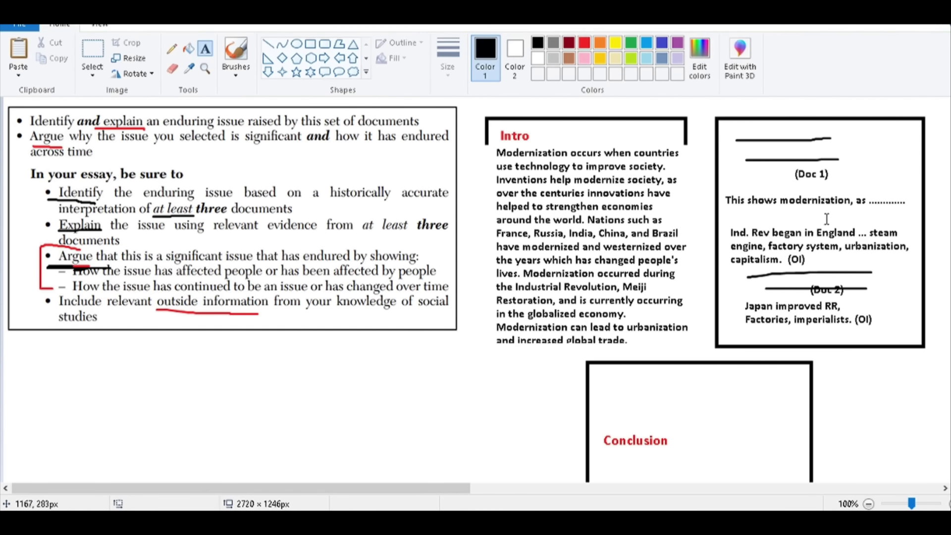
{"action": "left_click", "coordinate": [310, 48]}
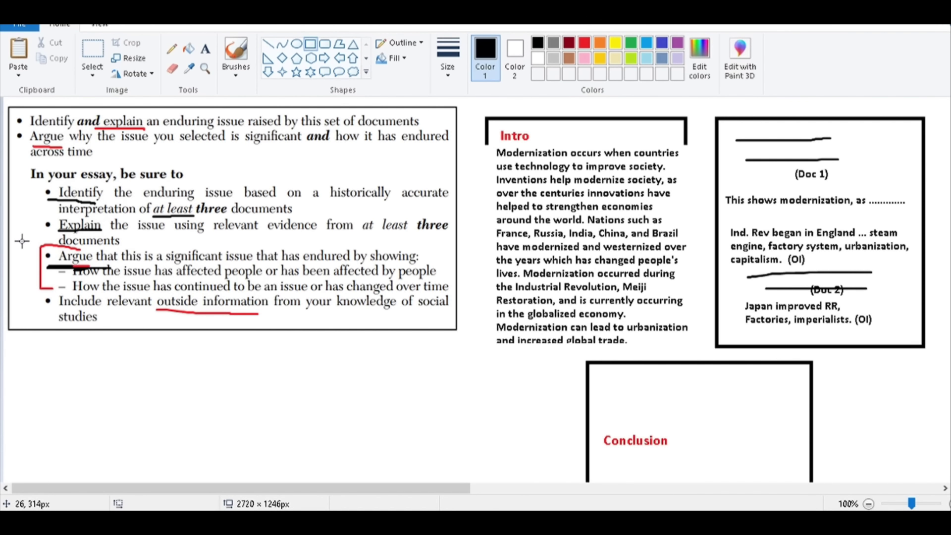
- Draw a rectangle around the Argue bullet block and a small brush mark in the Conclusion box
{"action": "mouse_move", "coordinate": [22, 241]}
{"action": "left_mouse_down"}
{"action": "mouse_move", "coordinate": [495, 324]}
{"action": "mouse_move", "coordinate": [452, 294]}
{"action": "left_mouse_up"}
{"action": "left_click", "coordinate": [473, 332]}
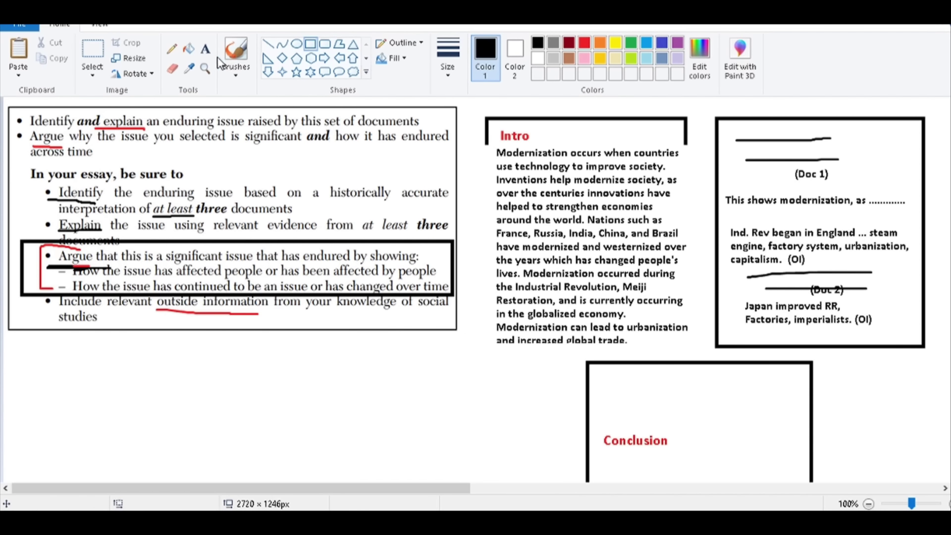
{"action": "left_click", "coordinate": [205, 49]}
{"action": "left_click", "coordinate": [234, 52]}
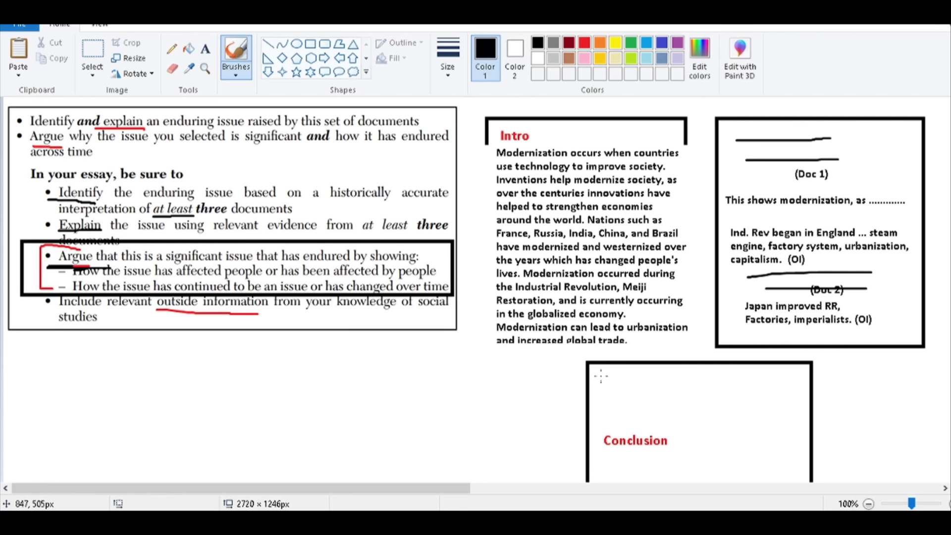
{"action": "mouse_move", "coordinate": [597, 369]}
{"action": "left_mouse_down"}
{"action": "mouse_move", "coordinate": [602, 379]}
{"action": "mouse_move", "coordinate": [595, 368]}
{"action": "mouse_move", "coordinate": [595, 379]}
{"action": "mouse_move", "coordinate": [608, 373]}
{"action": "left_mouse_up"}
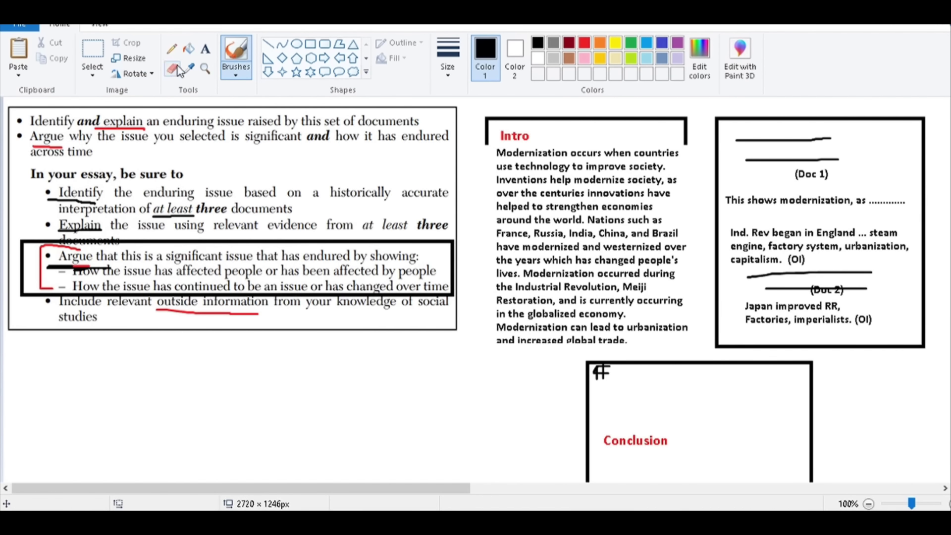
{"action": "left_click", "coordinate": [205, 49]}
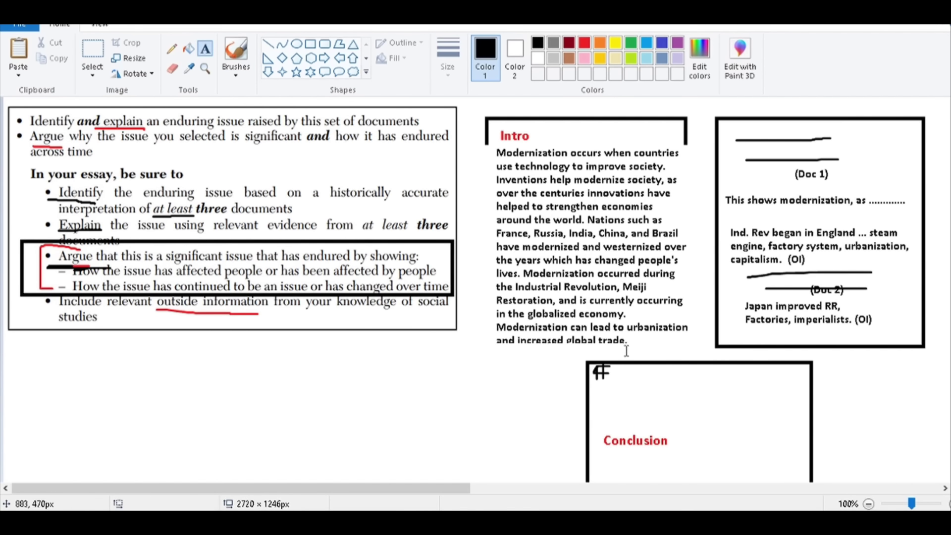
- Start the Conclusion notes with 'Modernization has affected people because .............'
{"action": "left_click", "coordinate": [615, 382]}
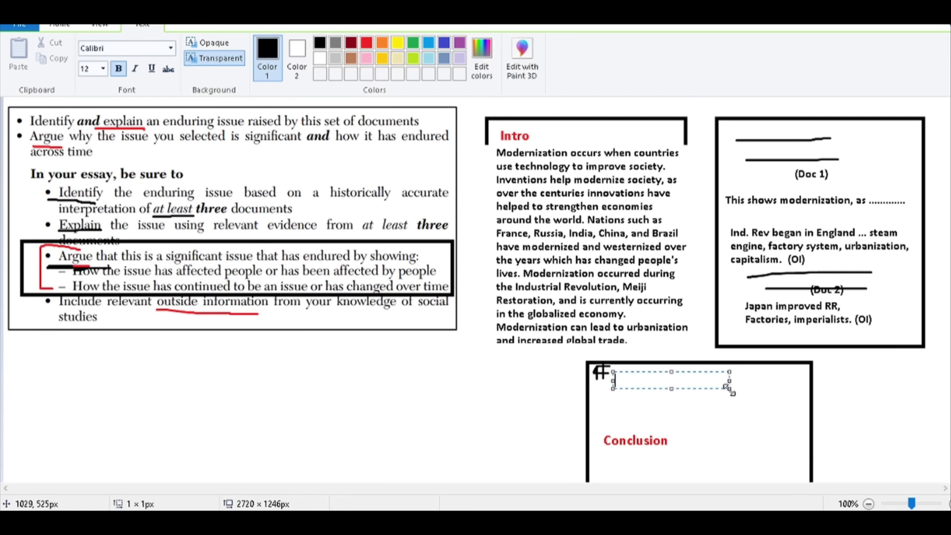
{"action": "left_click_drag", "start_coordinate": [730, 389], "coordinate": [792, 396]}
{"action": "type", "text": "M"}
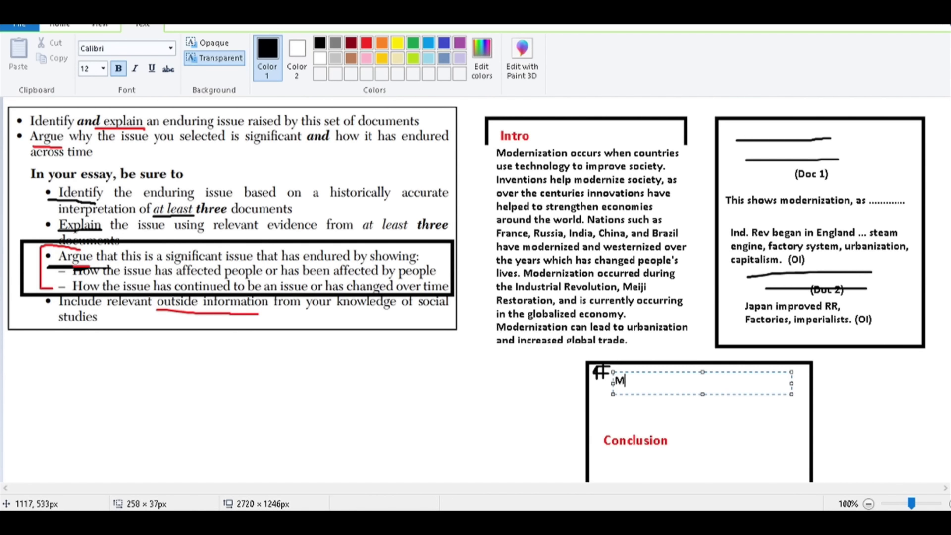
{"action": "type", "text": "odernization has"}
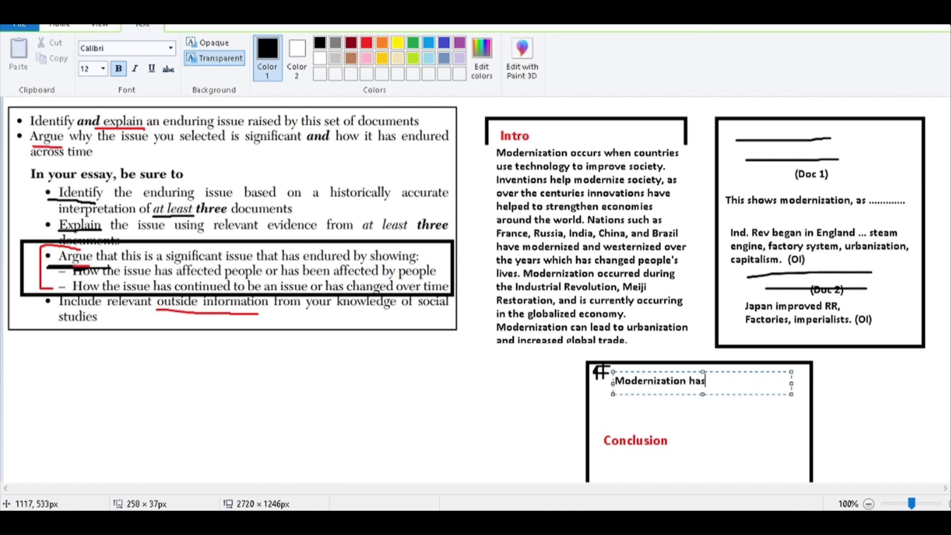
{"action": "type", "text": " affected people "}
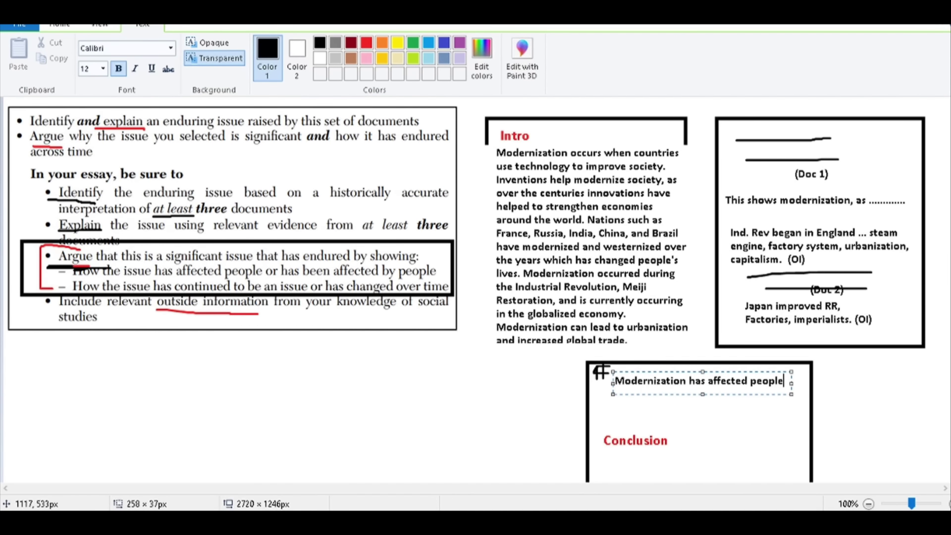
{"action": "type", "text": "because ............."}
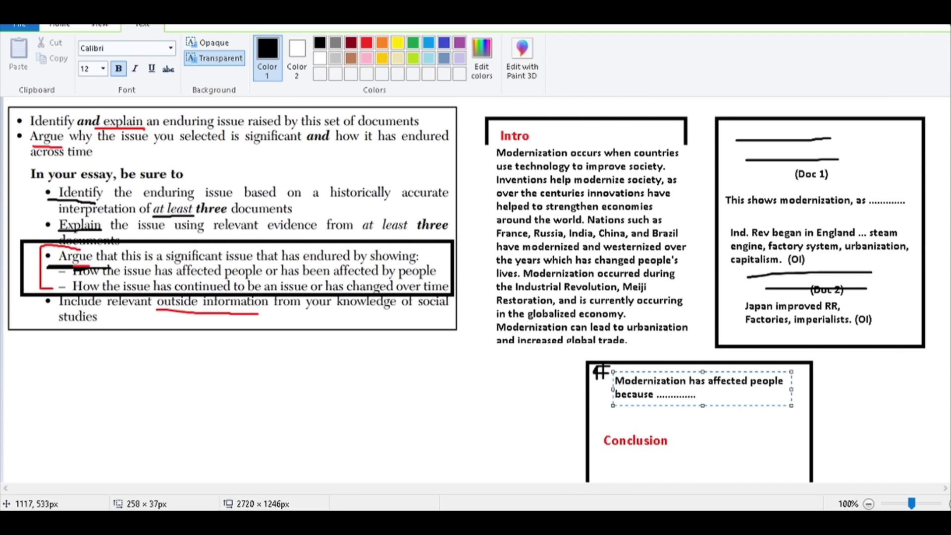
- Add lines 'Positive - capitalism, jobs, spread of tech.' and 'Negative - Environment, gap rich/poor', widening the box
{"action": "key", "text": "Return"}
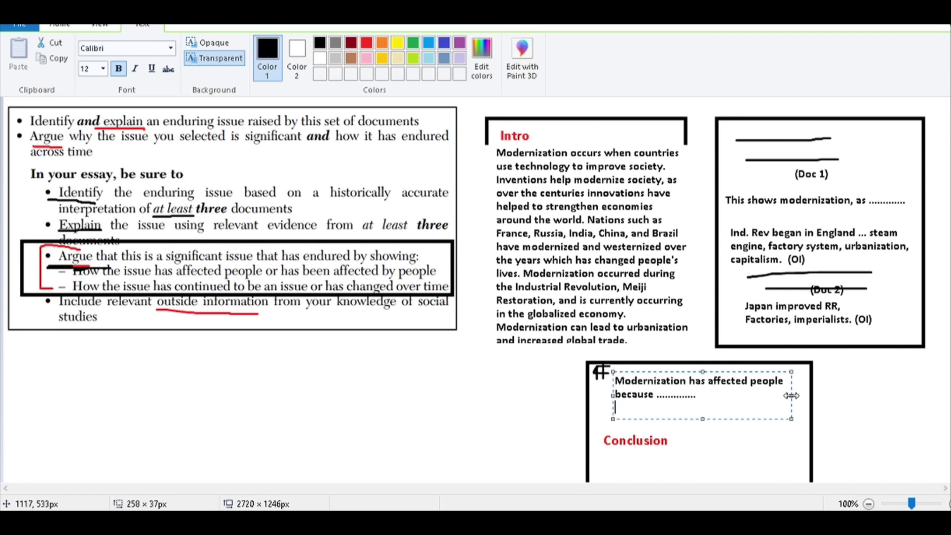
{"action": "type", "text": "Positive - capit"}
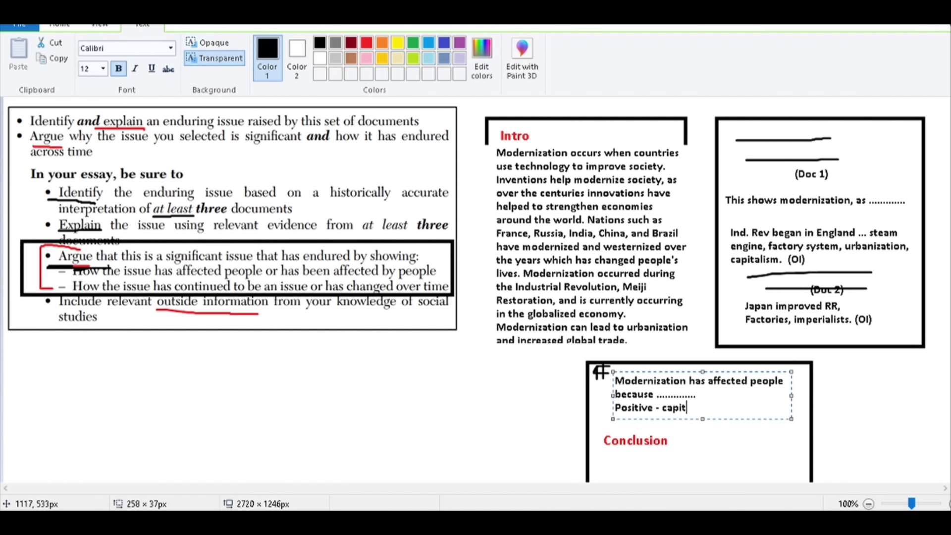
{"action": "type", "text": "alism, jobs, spread of tech."}
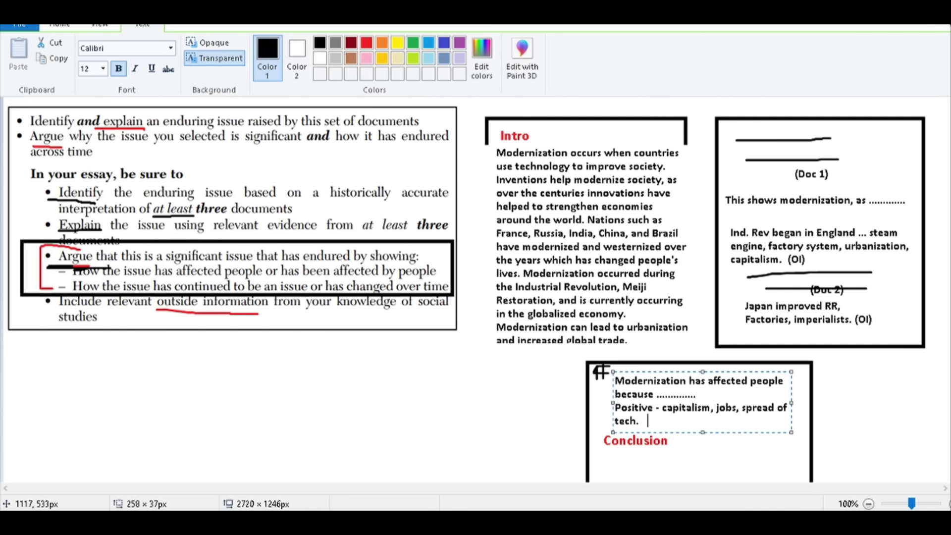
{"action": "key", "text": "Return"}
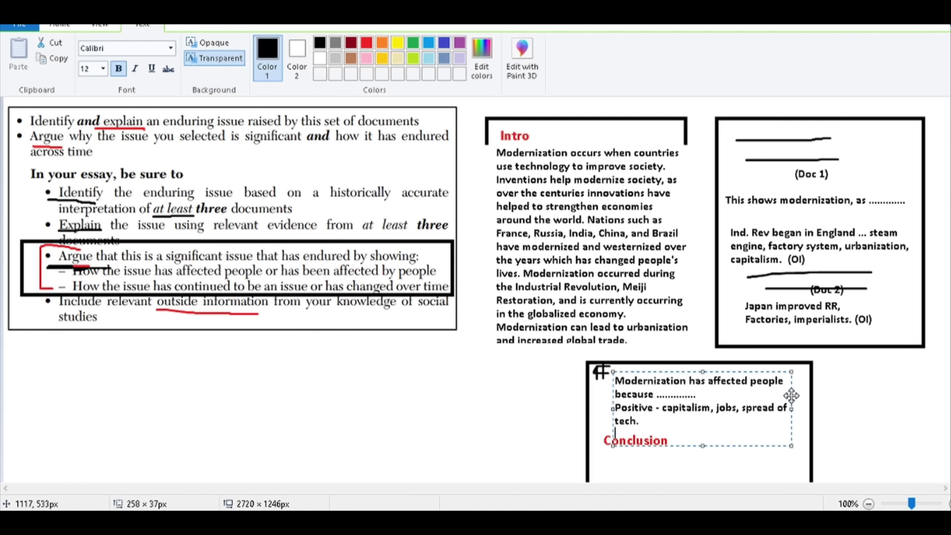
{"action": "type", "text": "Negative - "}
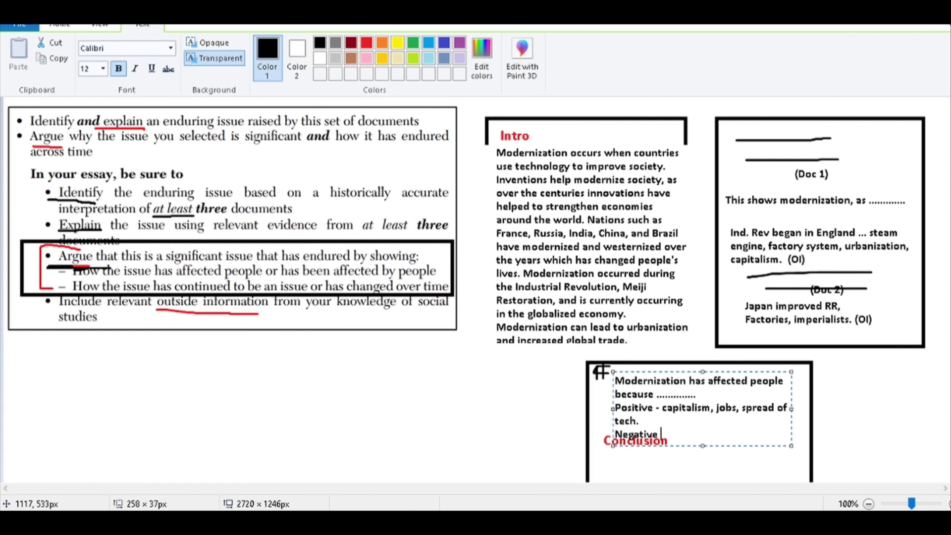
{"action": "type", "text": "Environment, gap rich"}
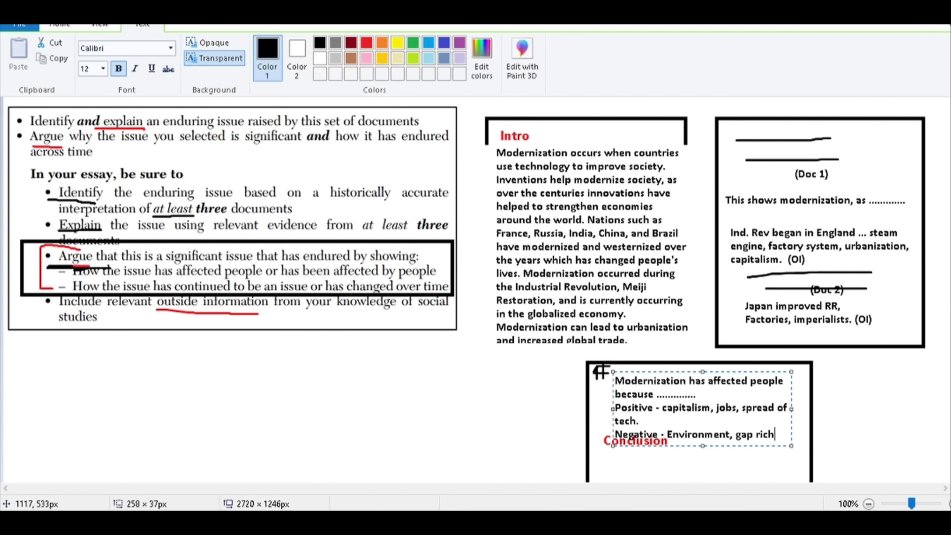
{"action": "type", "text": "/poor"}
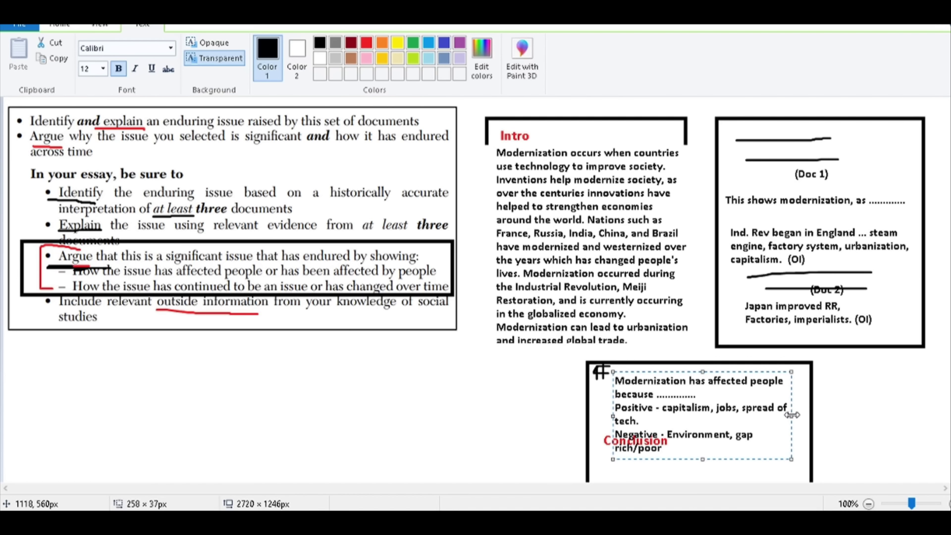
{"action": "left_click_drag", "start_coordinate": [792, 415], "coordinate": [823, 415]}
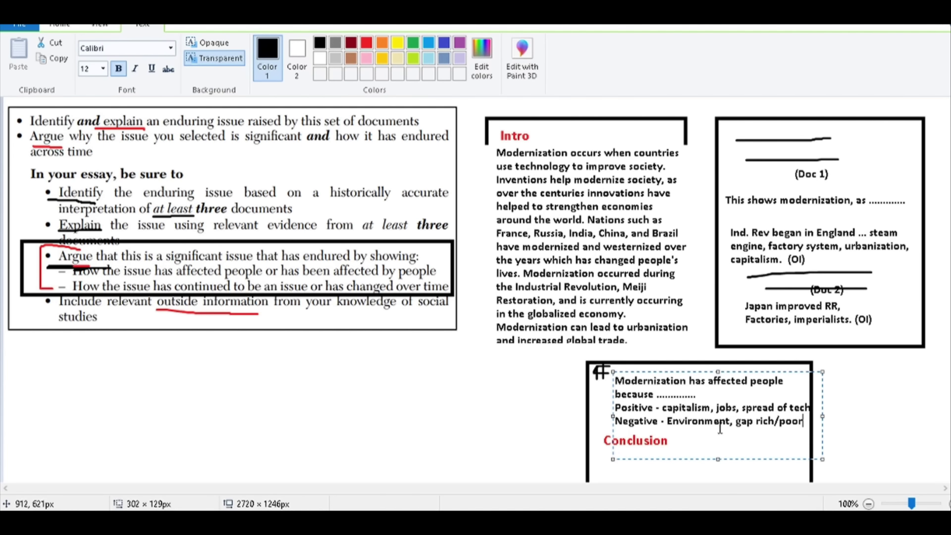
{"action": "left_click", "coordinate": [875, 395]}
- Start a note below the task list reading 'Continued - over the centuries, different nations'
{"action": "left_click", "coordinate": [304, 394]}
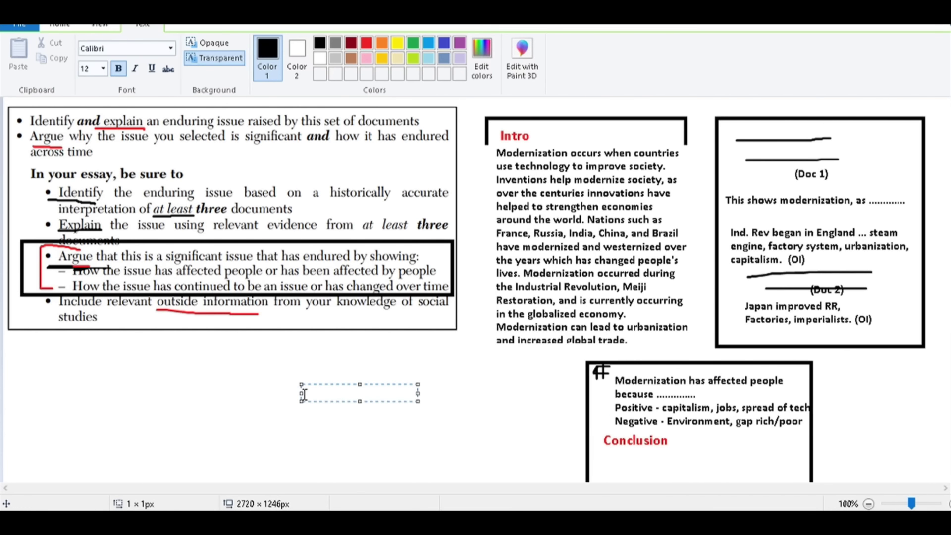
{"action": "type", "text": "Continued -"}
{"action": "left_click_drag", "start_coordinate": [418, 392], "coordinate": [528, 376]}
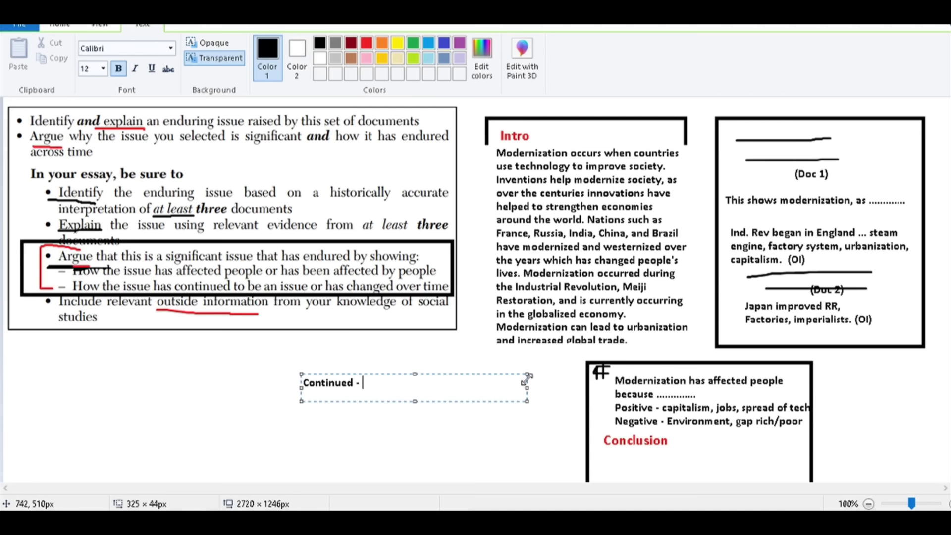
{"action": "type", "text": "over the centurie"}
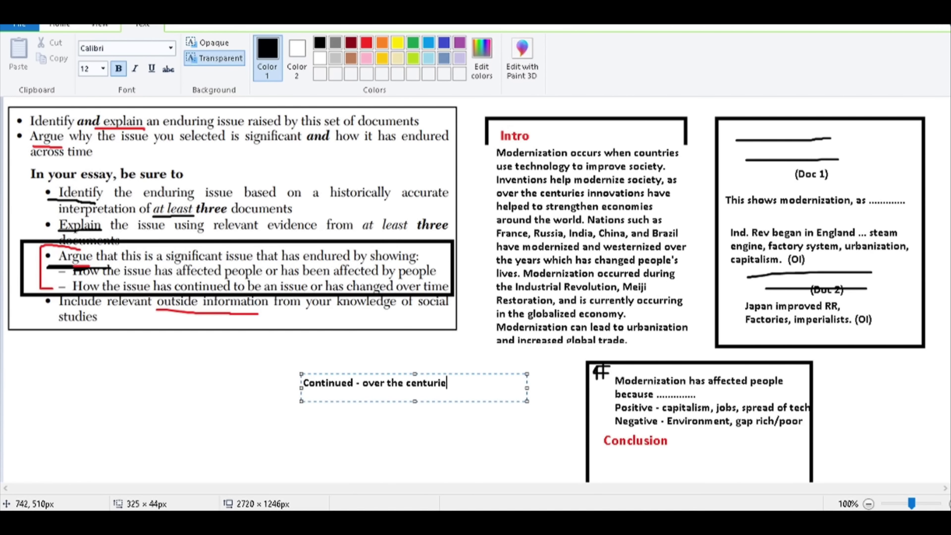
{"action": "type", "text": "s, different nations"}
{"action": "key", "text": "Return"}
{"action": "key", "text": "Return"}
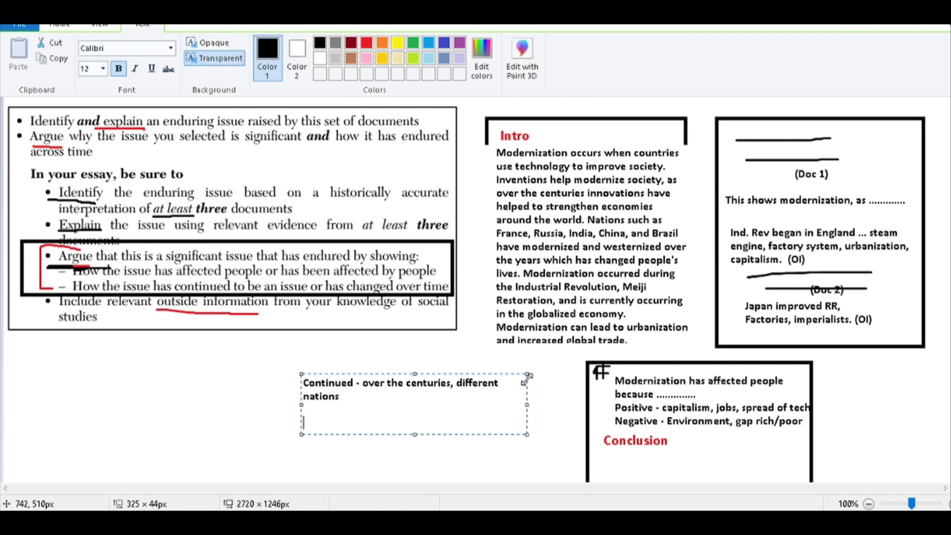
- Add the line 'Change ... Factories --> tech, internet, computer age' beneath it
{"action": "type", "text": "Change ..."}
{"action": "type", "text": "FAc"}
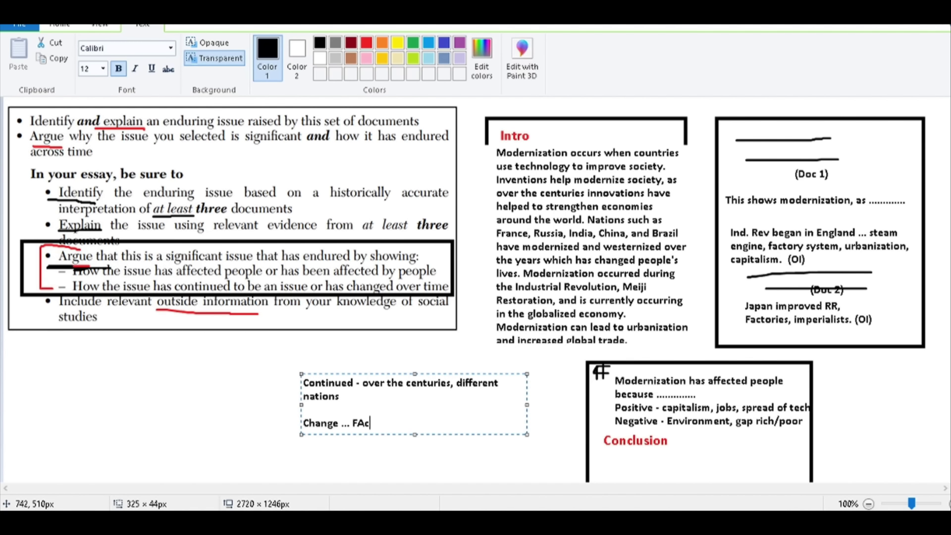
{"action": "key", "text": "BackSpace"}
{"action": "key", "text": "BackSpace"}
{"action": "type", "text": "actories --> tech, in"}
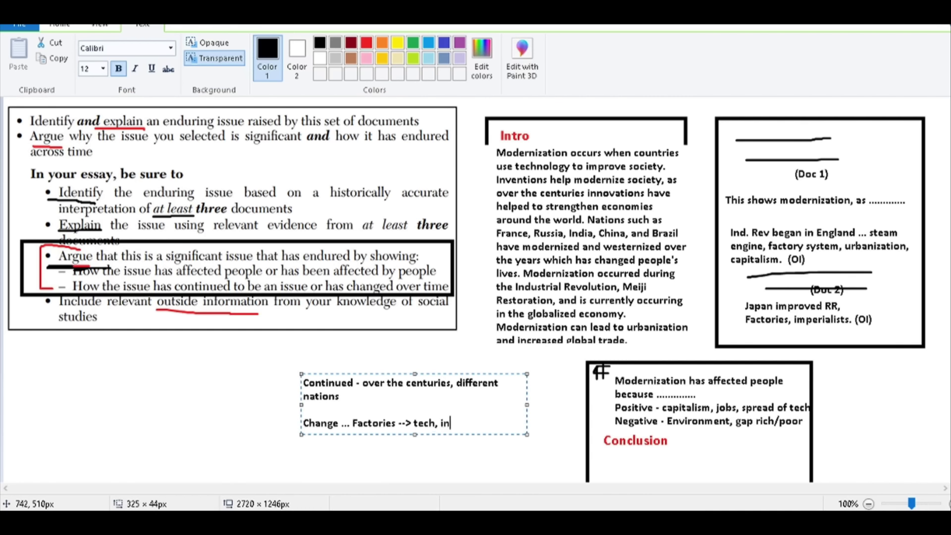
{"action": "type", "text": "ternet, computer age"}
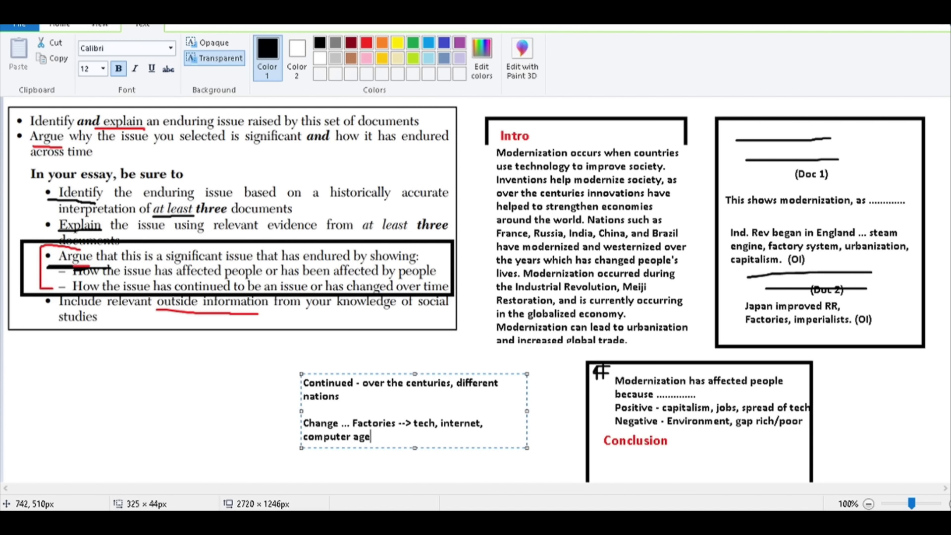
- Extend the continuity line with '... cultural diffusion (spread)'
{"action": "left_click", "coordinate": [391, 399]}
{"action": "type", "text": "... cultural diff"}
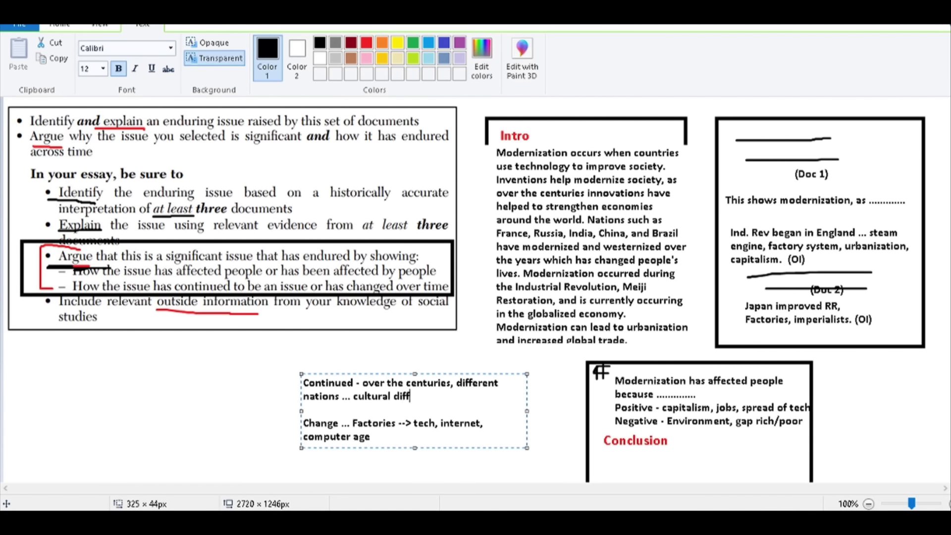
{"action": "type", "text": "usion (spread"}
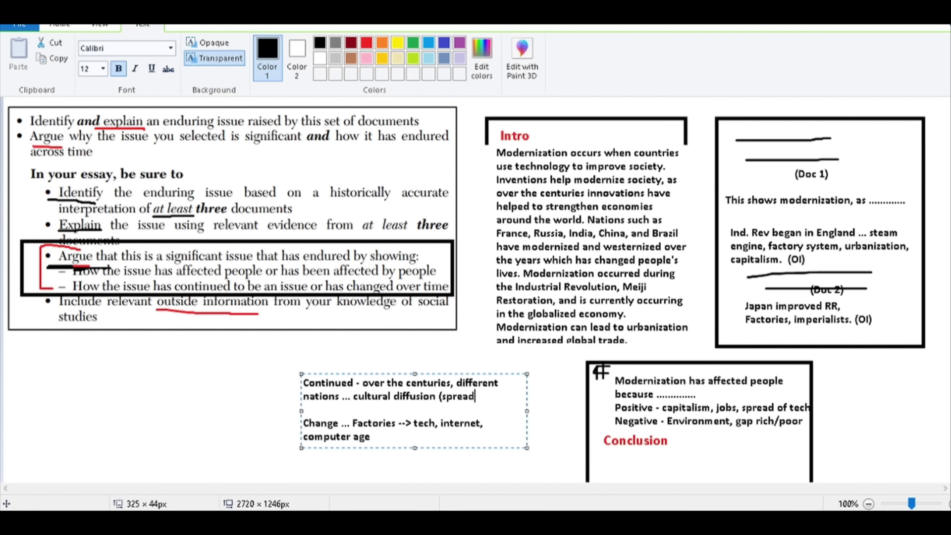
{"action": "type", "text": ")"}
{"action": "left_click", "coordinate": [160, 357]}
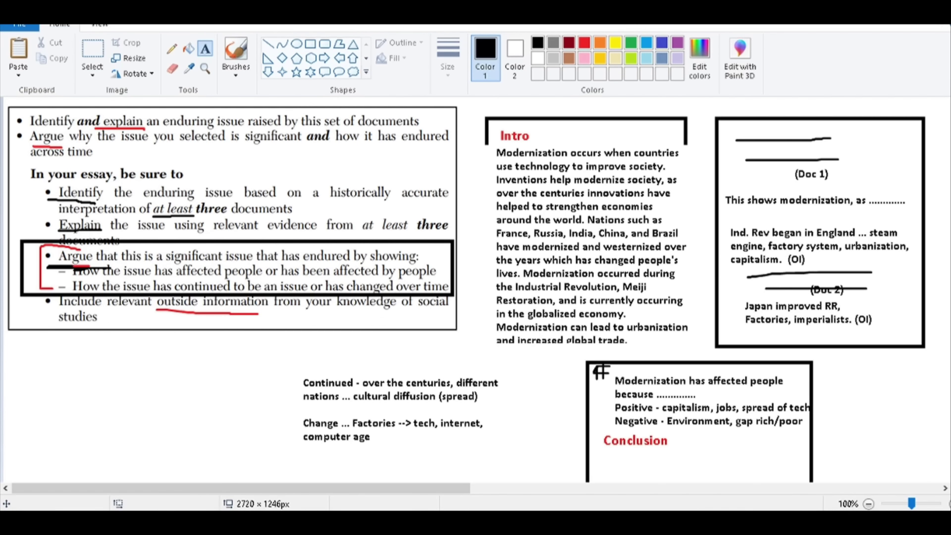
- Switch to Chrome's mrklaff.com tab and go back to the Global Regents Review Sheet
{"action": "key", "text": "alt+Tab"}
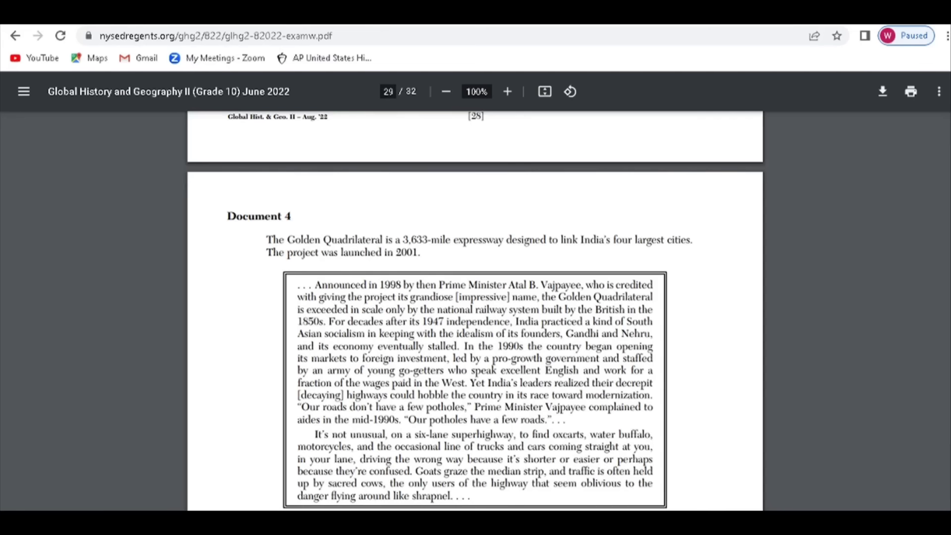
{"action": "key", "text": "ctrl+Tab"}
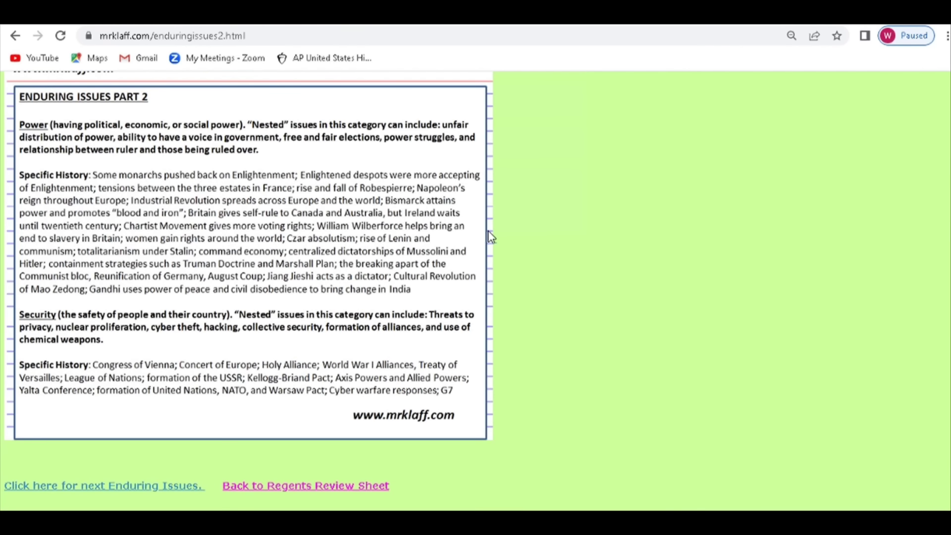
{"action": "left_click", "coordinate": [15, 36]}
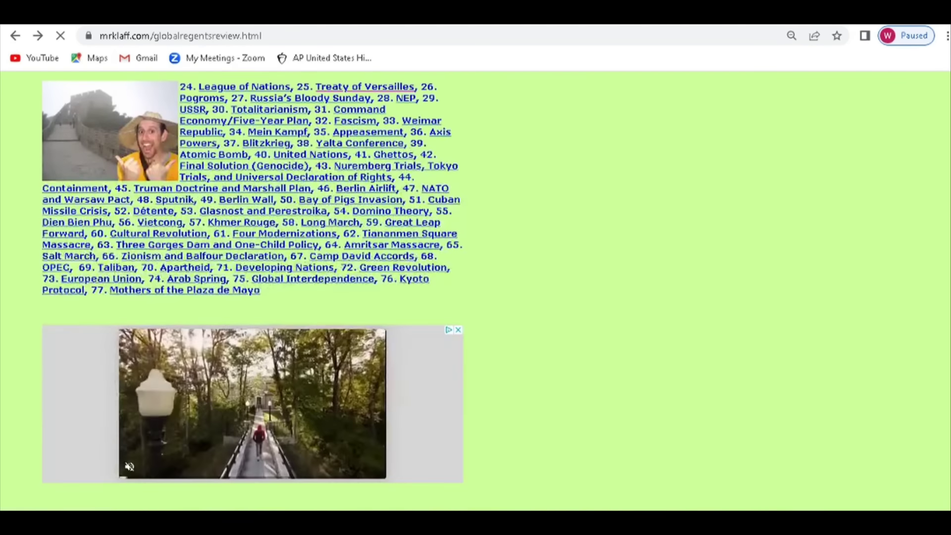
{"action": "scroll", "coordinate": [252, 291], "scroll_direction": "down", "scroll_amount": 2}
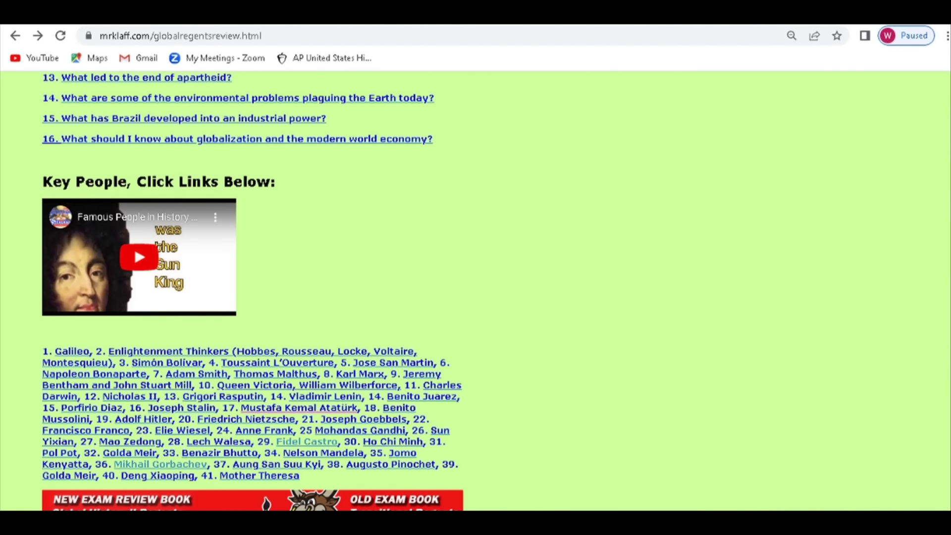
- Scroll down the review sheet toward the World History Timeline and revolutions section
{"action": "scroll", "coordinate": [253, 290], "scroll_direction": "up", "scroll_amount": 20}
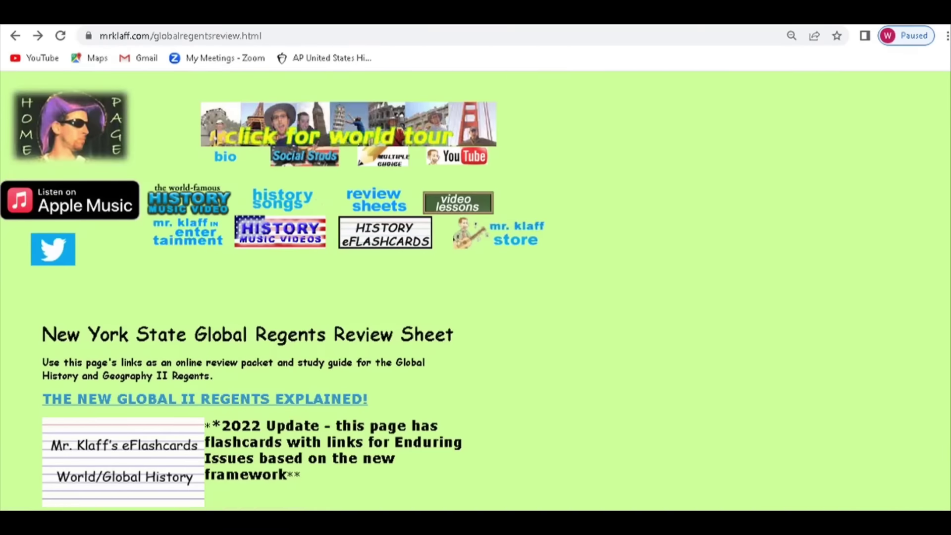
{"action": "scroll", "coordinate": [253, 290], "scroll_direction": "down", "scroll_amount": 20}
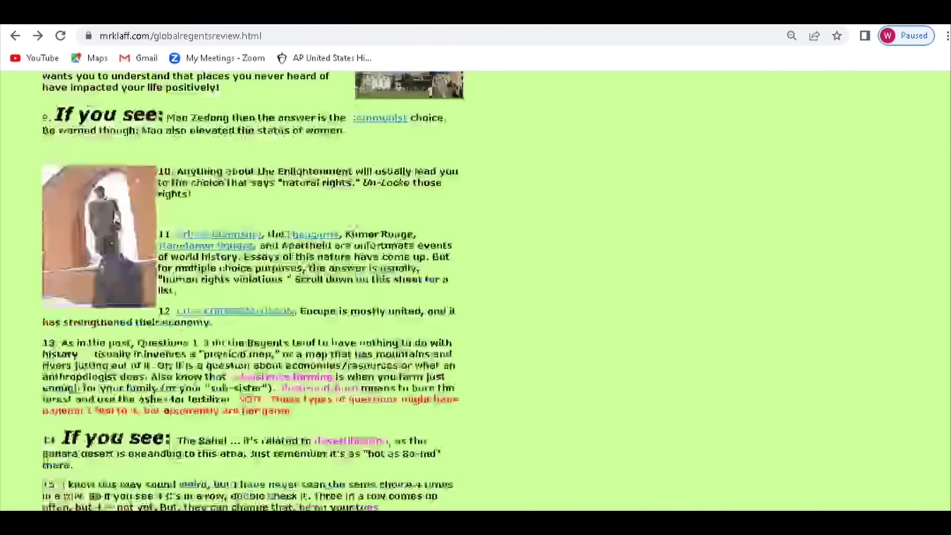
{"action": "scroll", "coordinate": [252, 290], "scroll_direction": "up", "scroll_amount": 20}
{"action": "scroll", "coordinate": [253, 290], "scroll_direction": "down", "scroll_amount": 6}
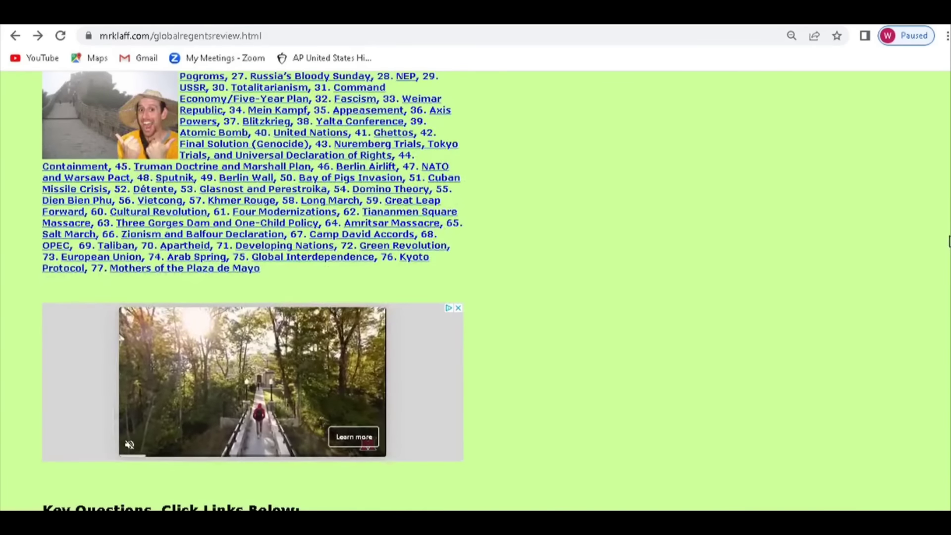
{"action": "scroll", "coordinate": [947, 313], "scroll_direction": "down", "scroll_amount": 20}
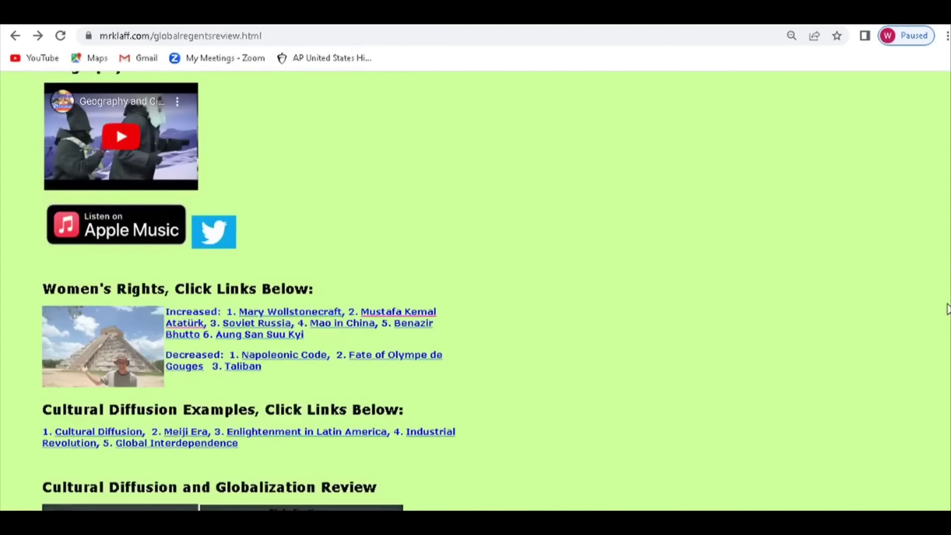
{"action": "scroll", "coordinate": [947, 313], "scroll_direction": "down", "scroll_amount": 12}
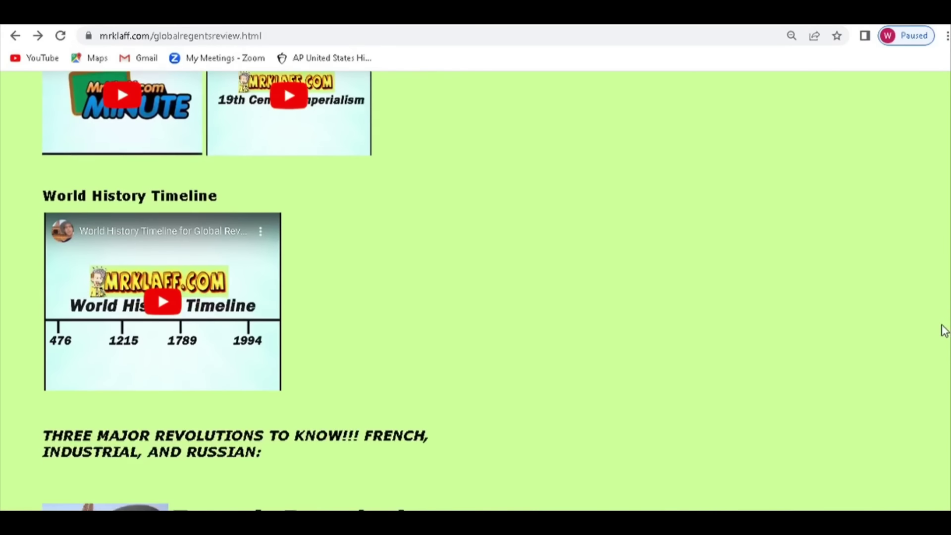